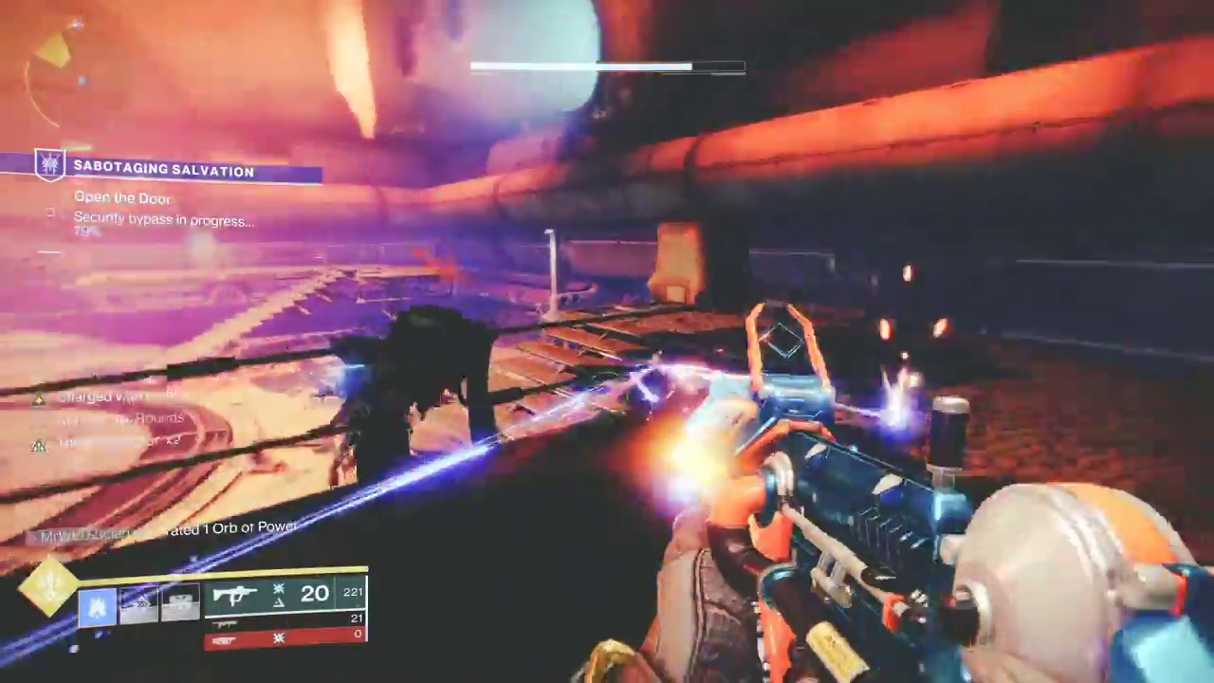
{"action": "key", "text": "r"}
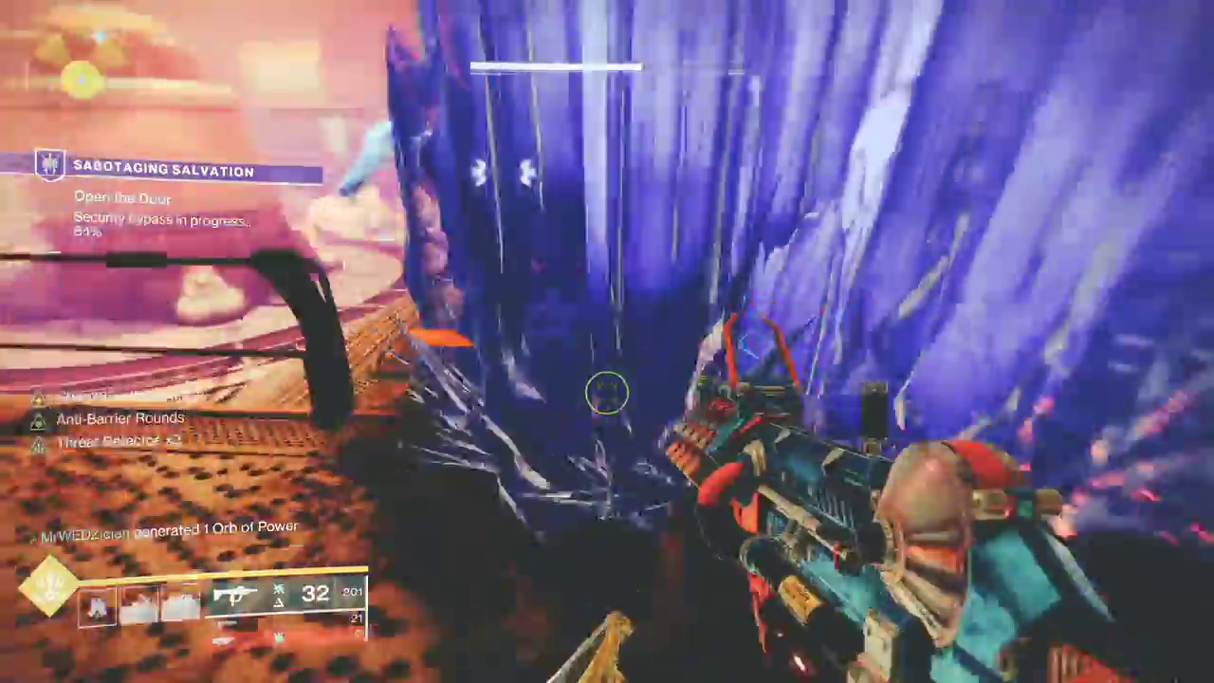
{"action": "key", "text": "f"}
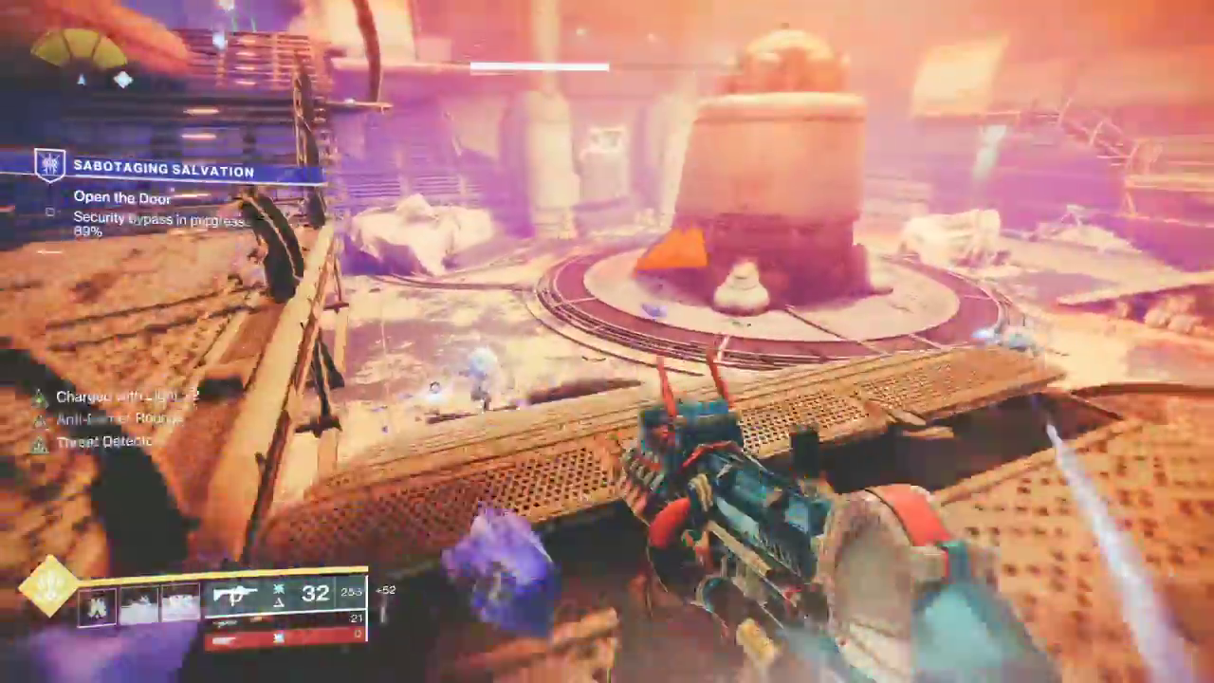
{"action": "left_click", "coordinate": [607, 341]}
{"action": "left_click", "coordinate": [607, 342]}
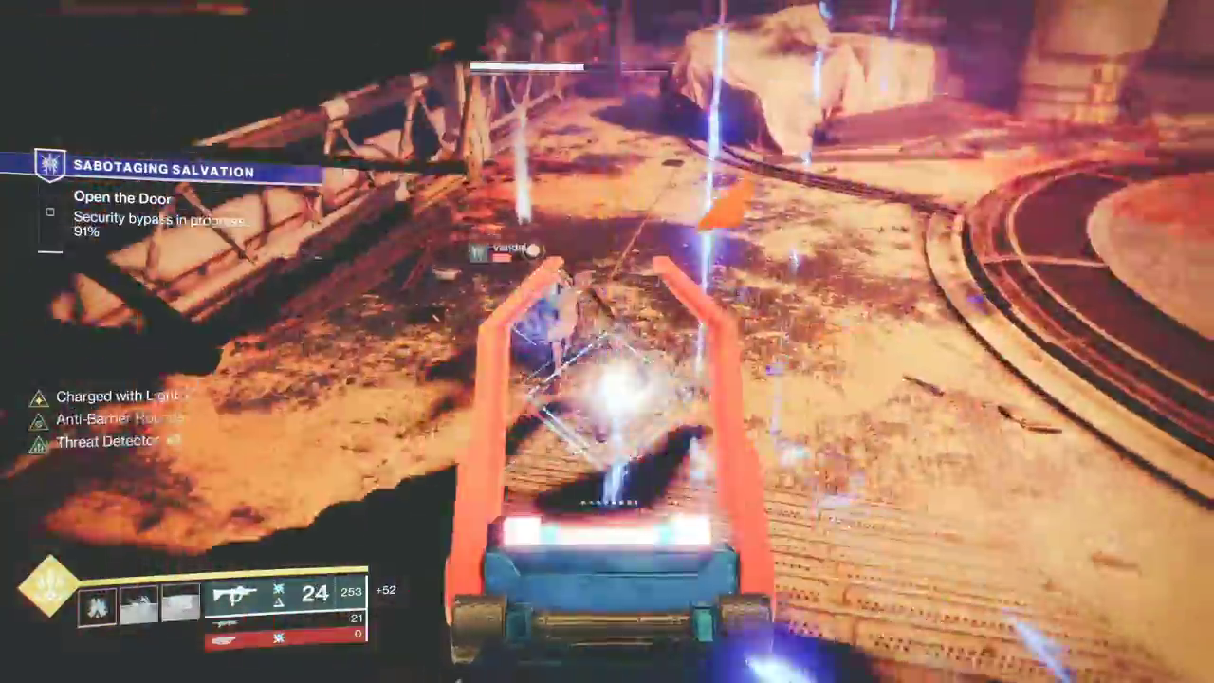
{"action": "left_click", "coordinate": [607, 342]}
{"action": "left_click", "coordinate": [608, 342]}
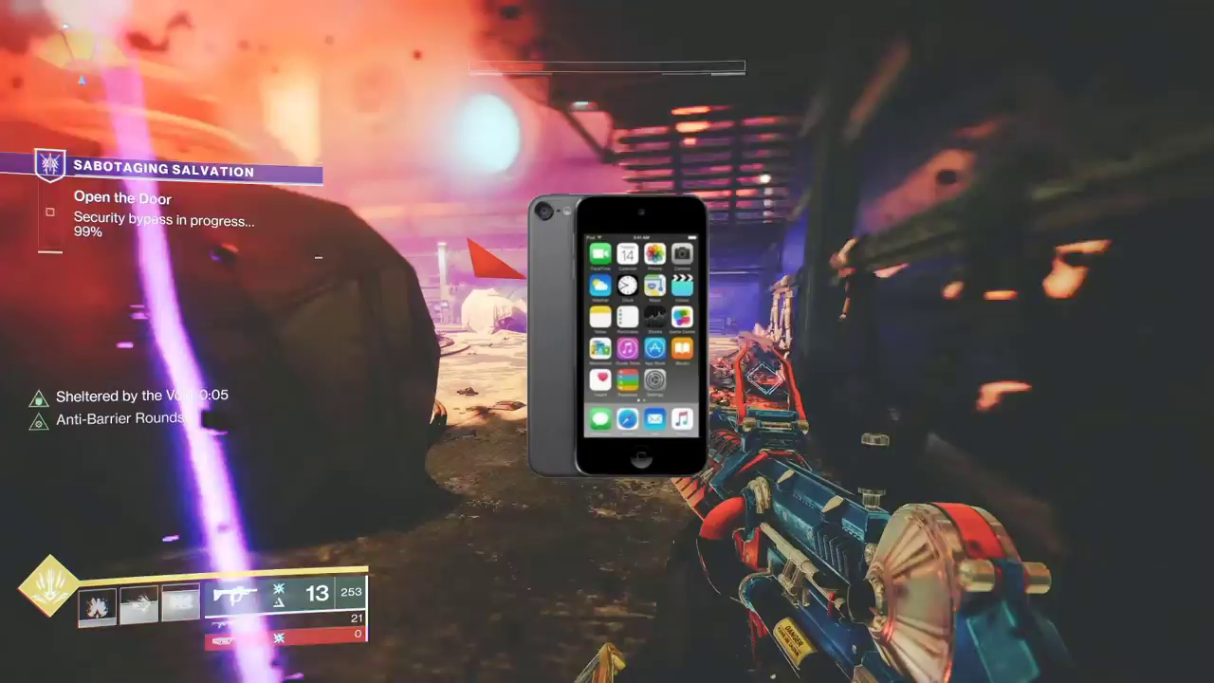
{"action": "left_click", "coordinate": [608, 341]}
{"action": "left_click", "coordinate": [607, 342]}
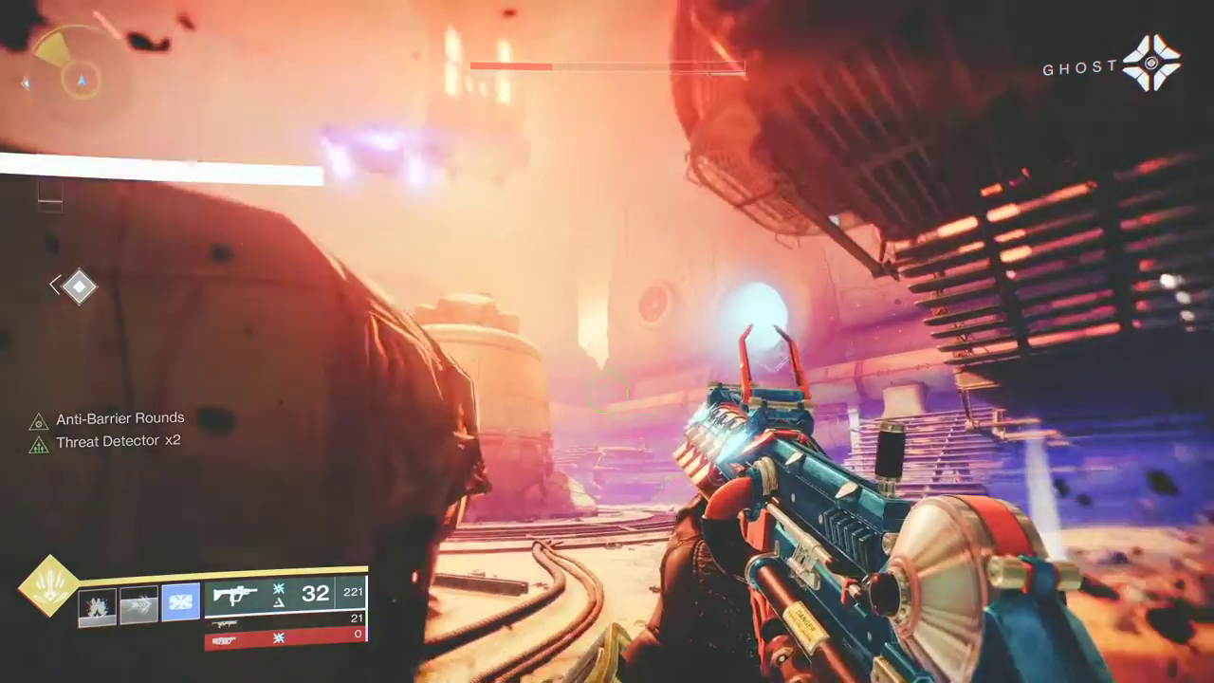
{"action": "left_click", "coordinate": [607, 341]}
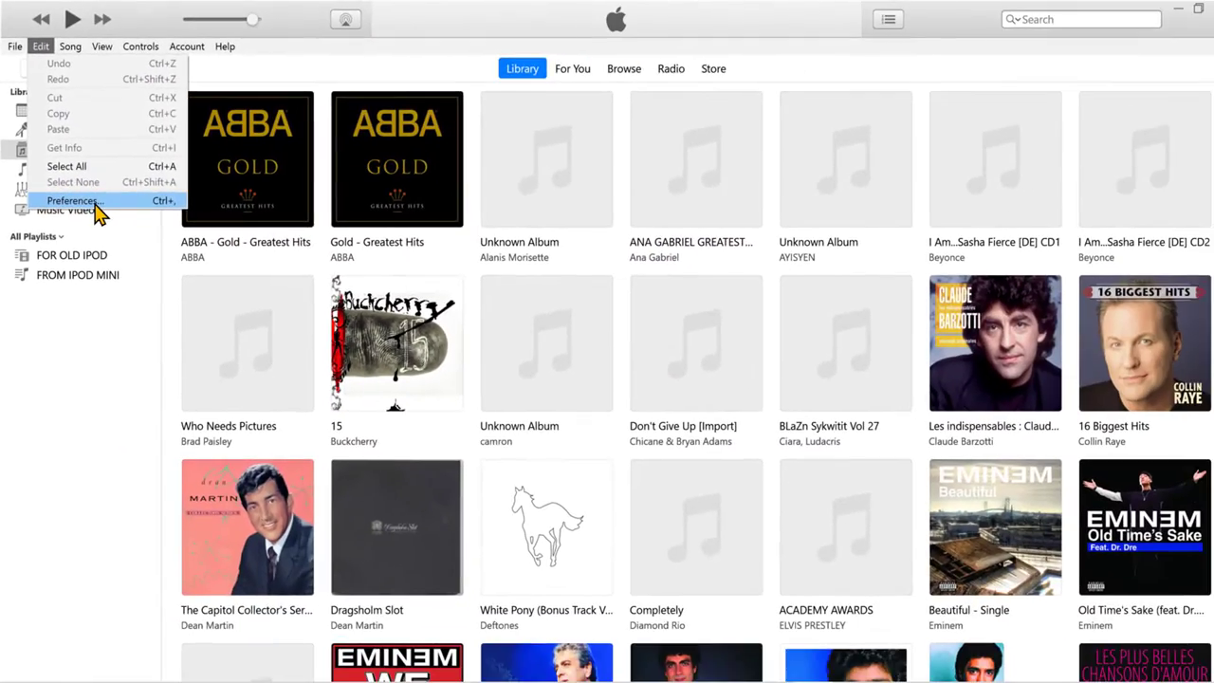
Step: Set the device preferences to prevent iPods, iPhones, and iPads from syncing automatically and accept them
{"action": "left_click", "coordinate": [110, 238]}
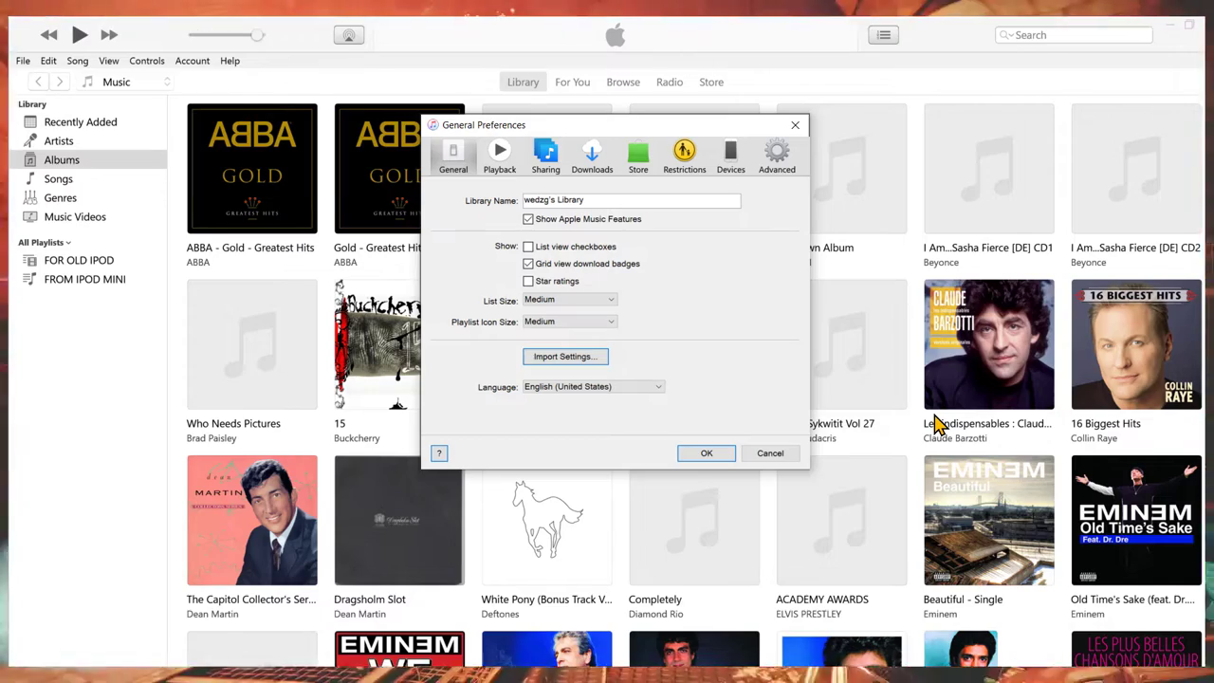
{"action": "left_click", "coordinate": [731, 156]}
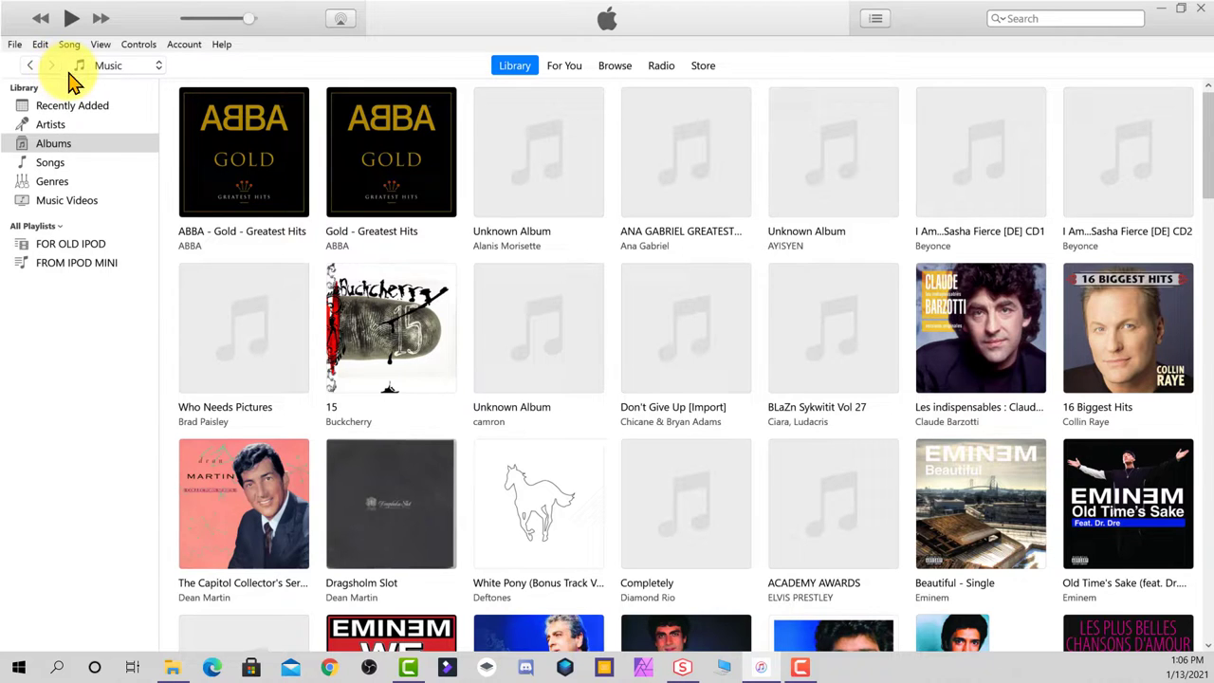
{"action": "left_click", "coordinate": [40, 45]}
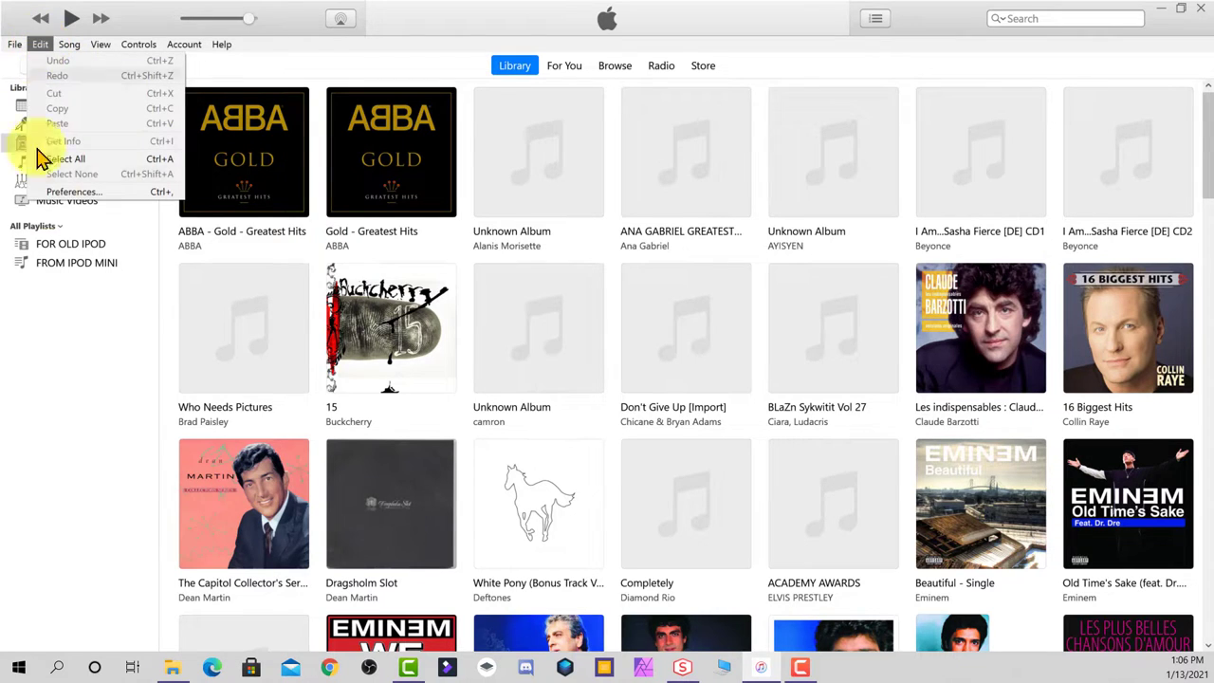
{"action": "left_click", "coordinate": [66, 193]}
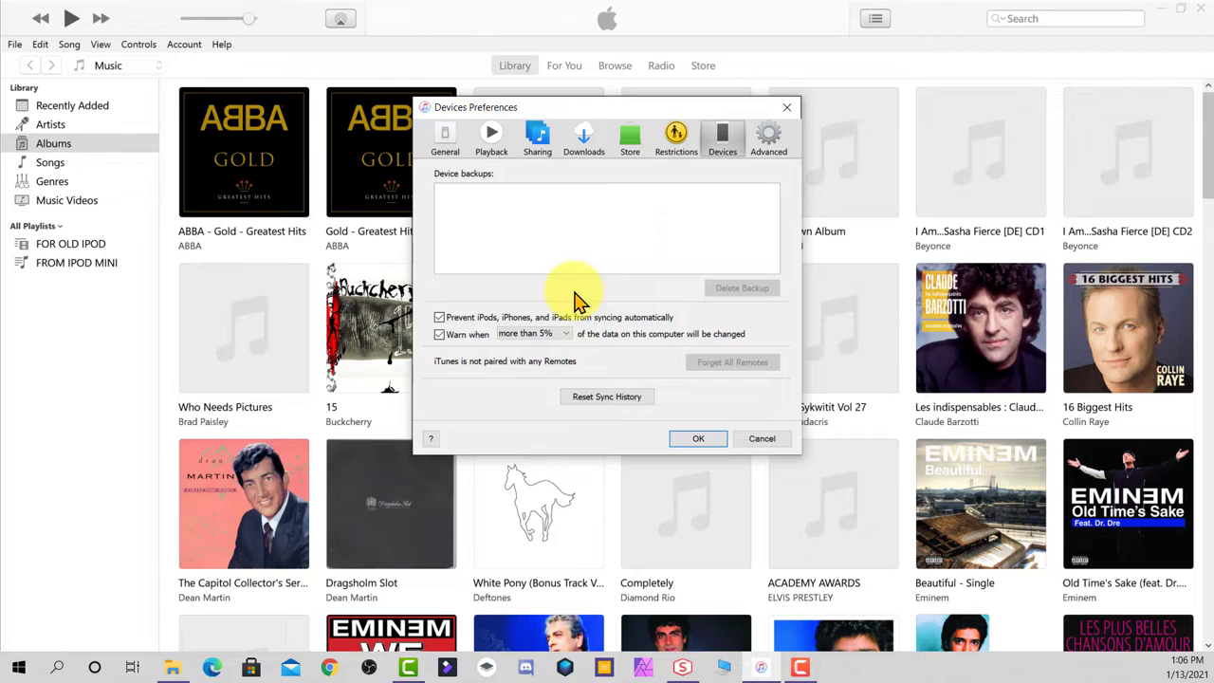
{"action": "left_click", "coordinate": [440, 319]}
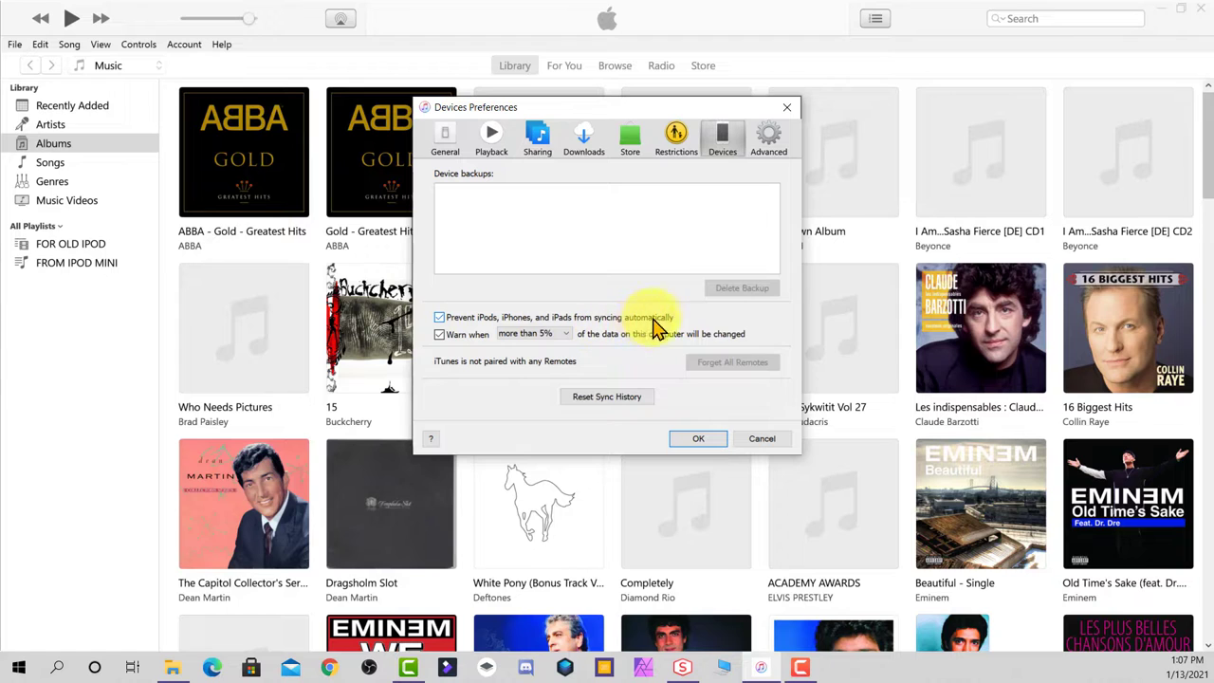
{"action": "left_click", "coordinate": [699, 442]}
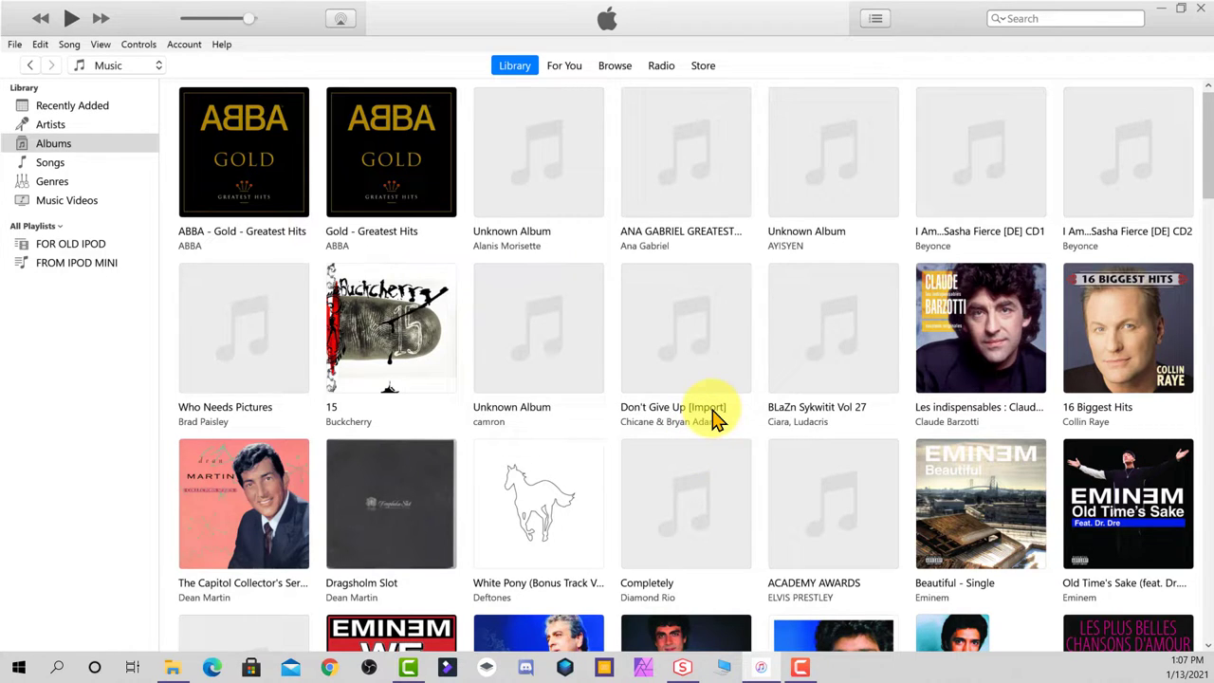
Step: Create a desktop folder named OLD IPOD TRANSFER and place it in an empty spot on the desktop
{"action": "left_click", "coordinate": [1165, 12]}
{"action": "key", "text": "ctrl+shift+n"}
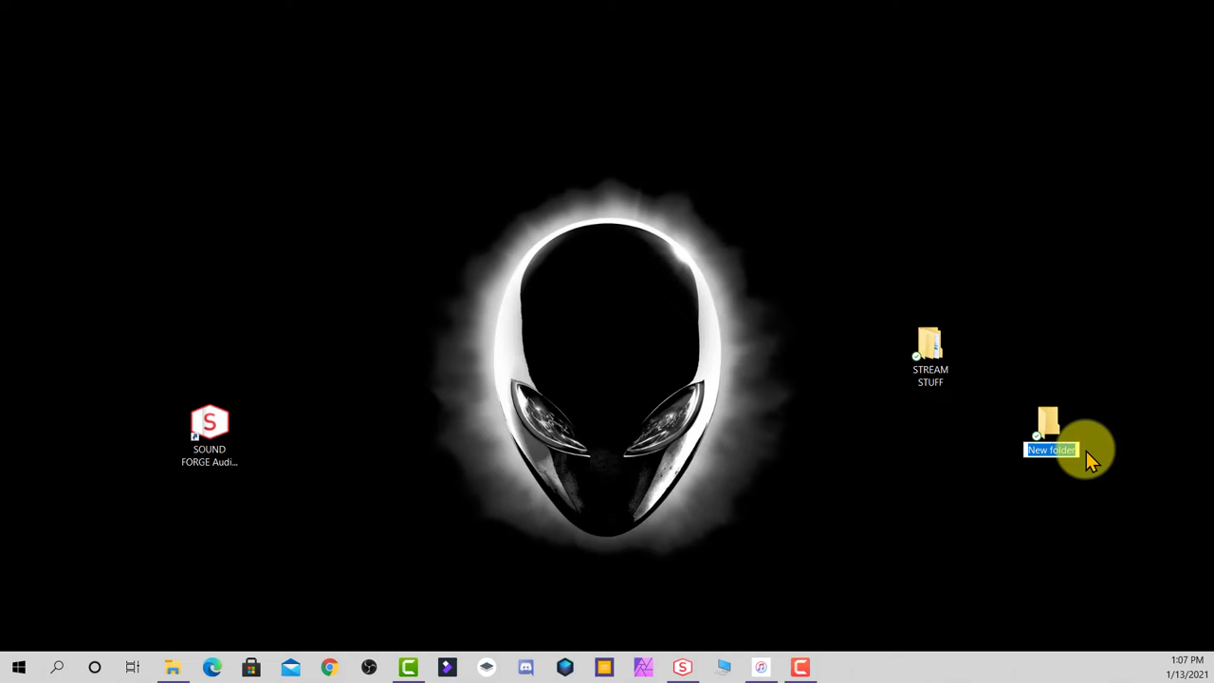
{"action": "type", "text": "OLD STUFF"}
{"action": "type", "text": "TRA"}
{"action": "type", "text": "NSFER"}
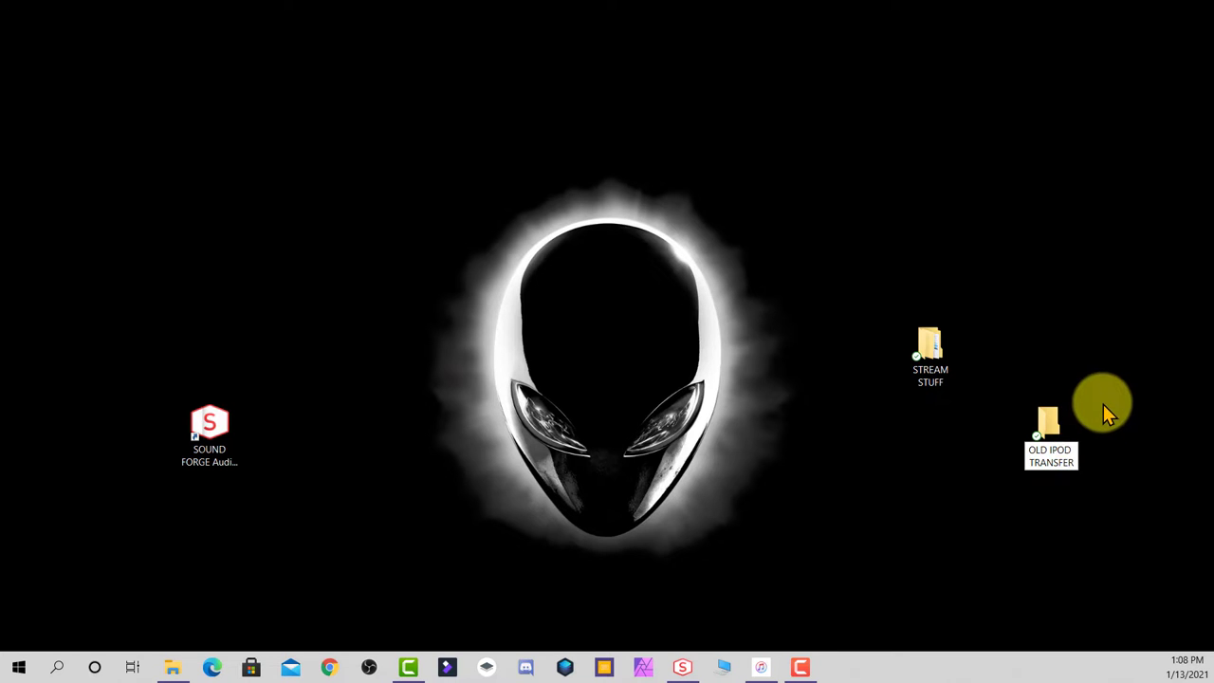
{"action": "key", "text": "Escape"}
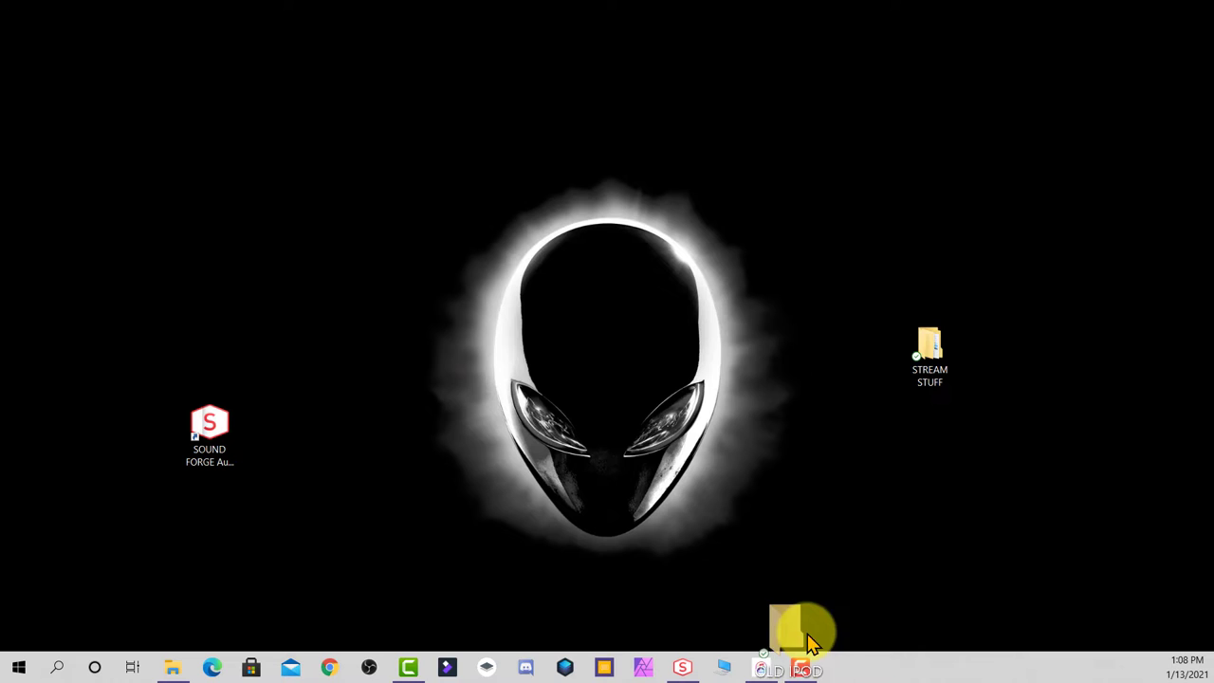
{"action": "left_click_drag", "start_coordinate": [806, 630], "coordinate": [835, 494]}
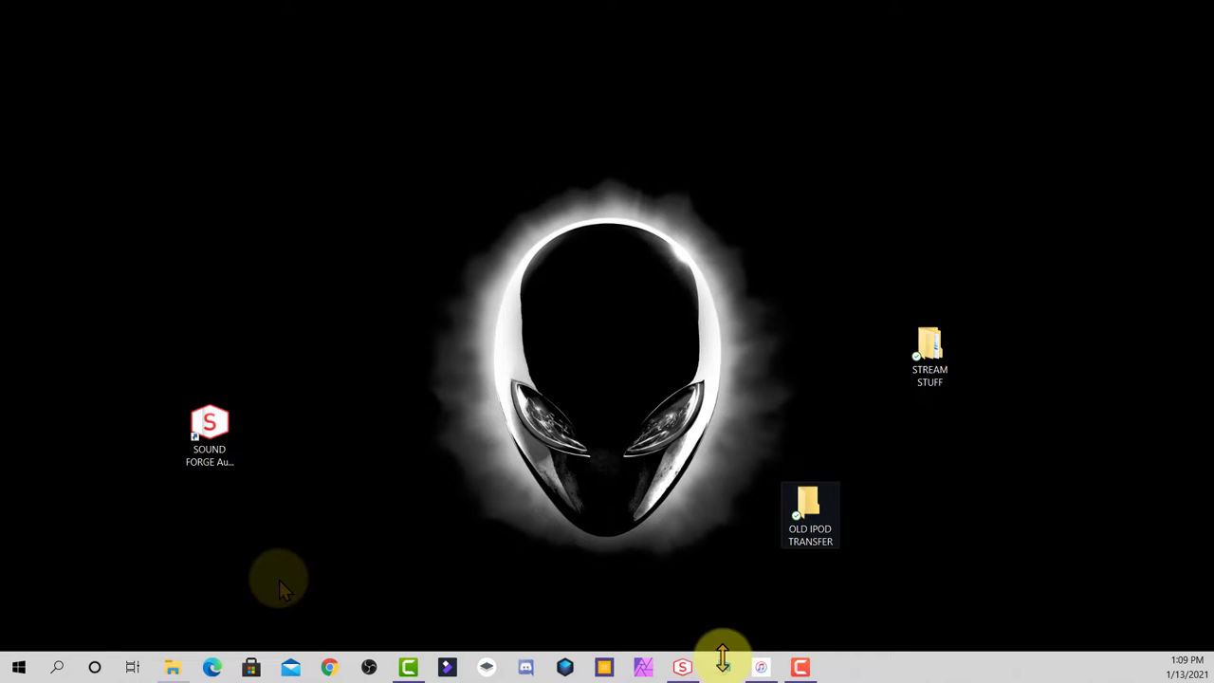
Step: Open the iPod drive (D:) from This PC in File Explorer and show hidden items
{"action": "left_click", "coordinate": [723, 667]}
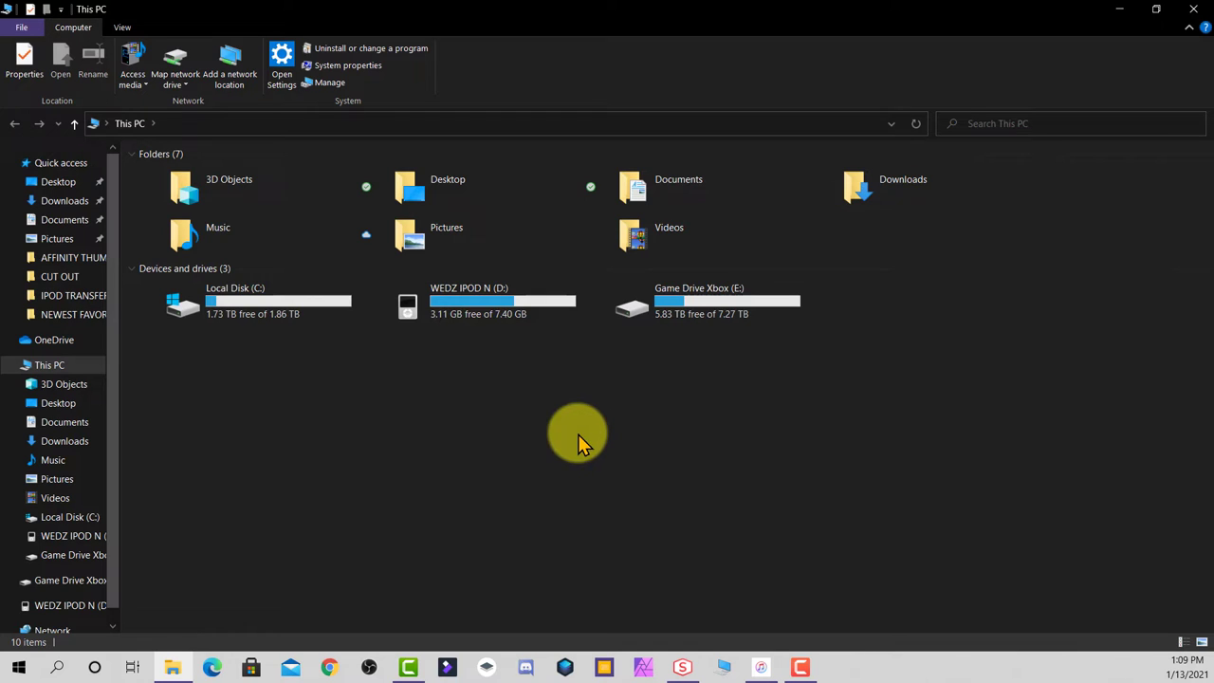
{"action": "double_click", "coordinate": [449, 294]}
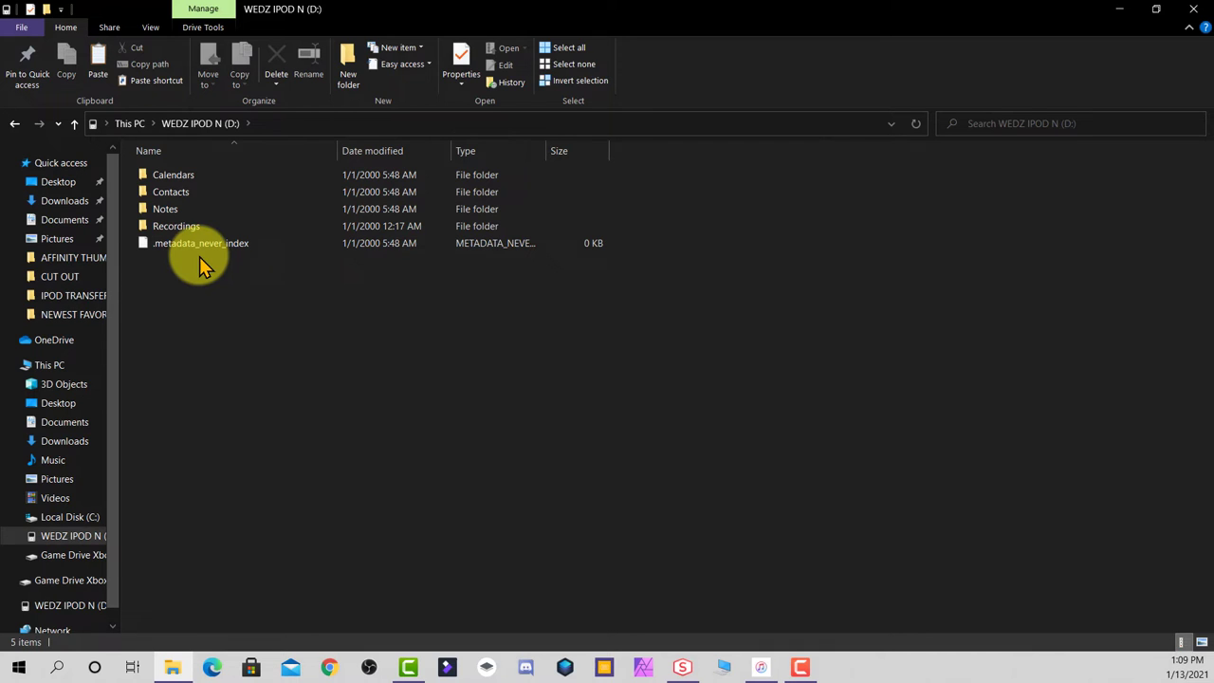
{"action": "mouse_move", "coordinate": [176, 243]}
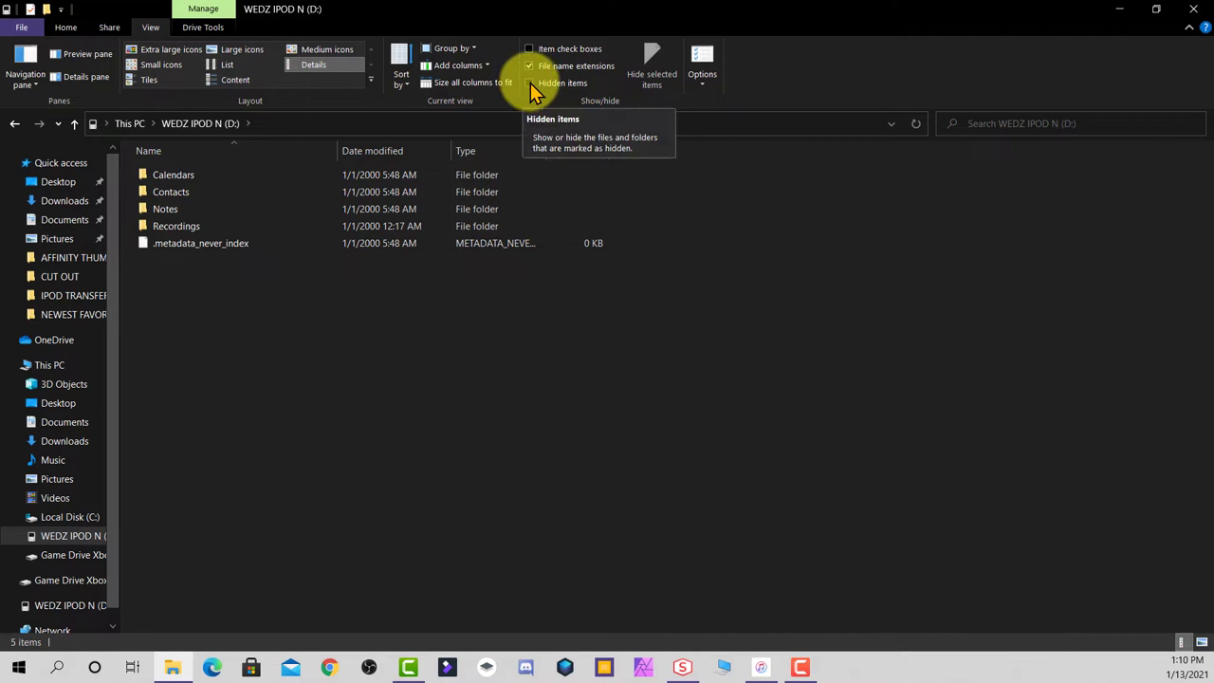
{"action": "left_click", "coordinate": [530, 83]}
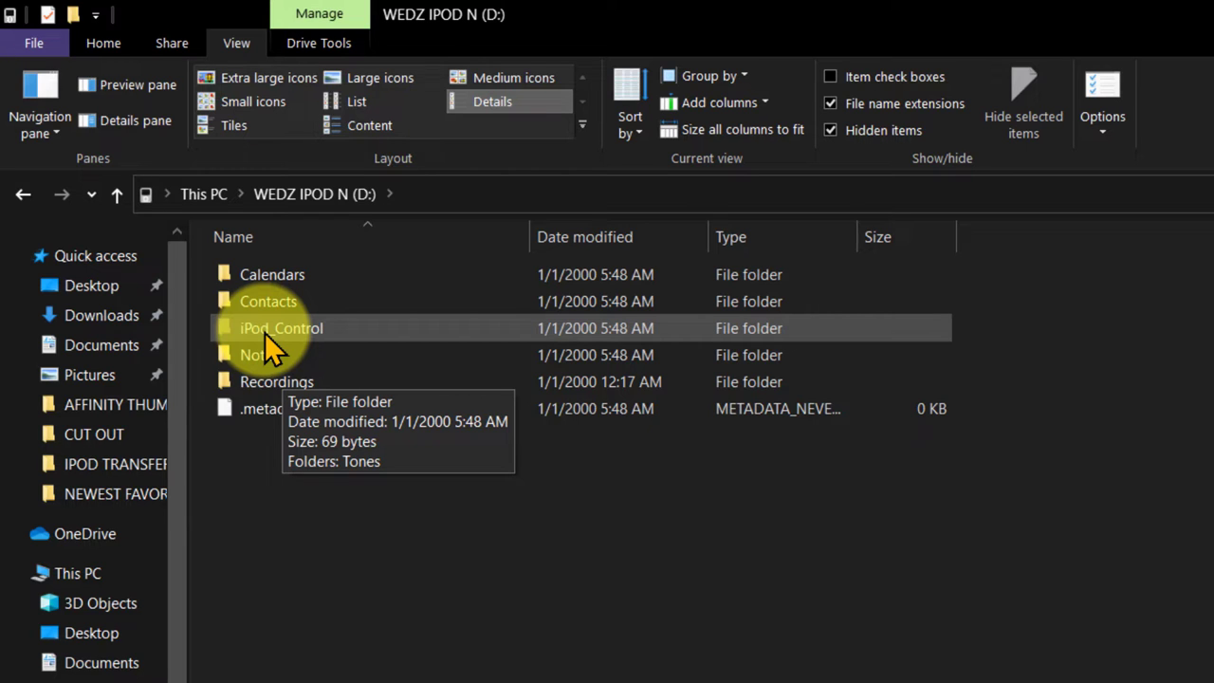
Step: Copy all folders from F00 to F45 in the iPod's iPod_Control\Music folder
{"action": "double_click", "coordinate": [264, 333]}
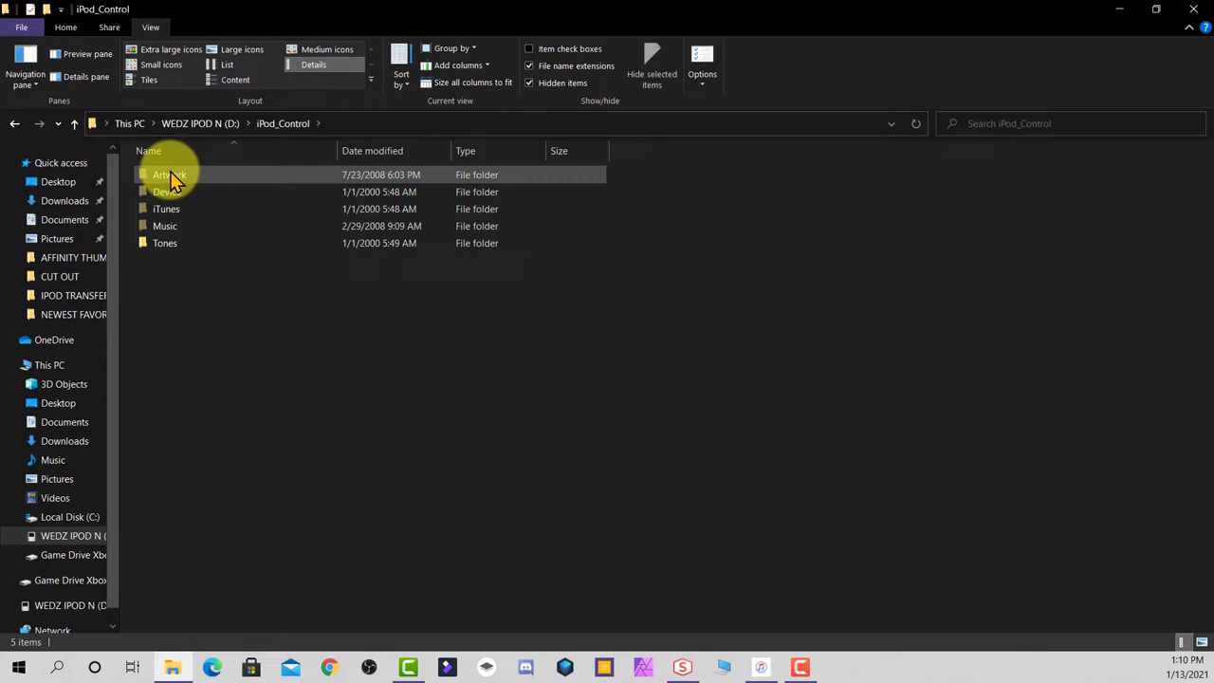
{"action": "double_click", "coordinate": [162, 228]}
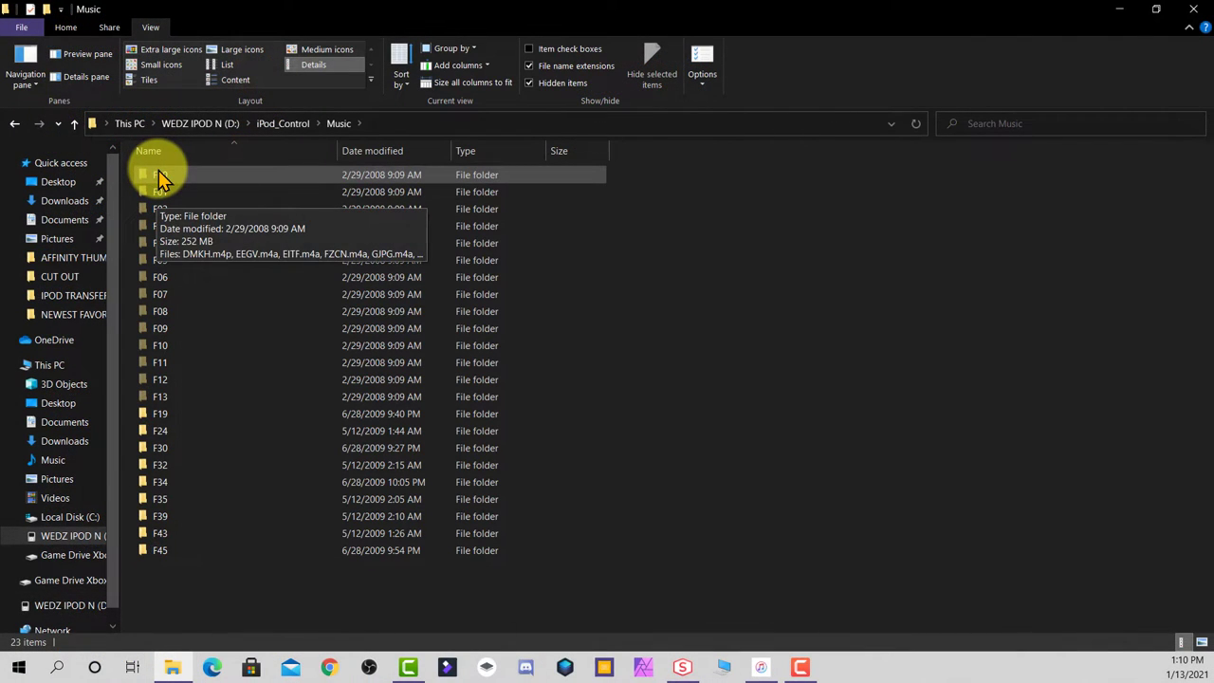
{"action": "left_click", "coordinate": [167, 177]}
{"action": "left_click", "coordinate": [715, 185]}
{"action": "left_click_drag", "start_coordinate": [719, 173], "coordinate": [137, 576]}
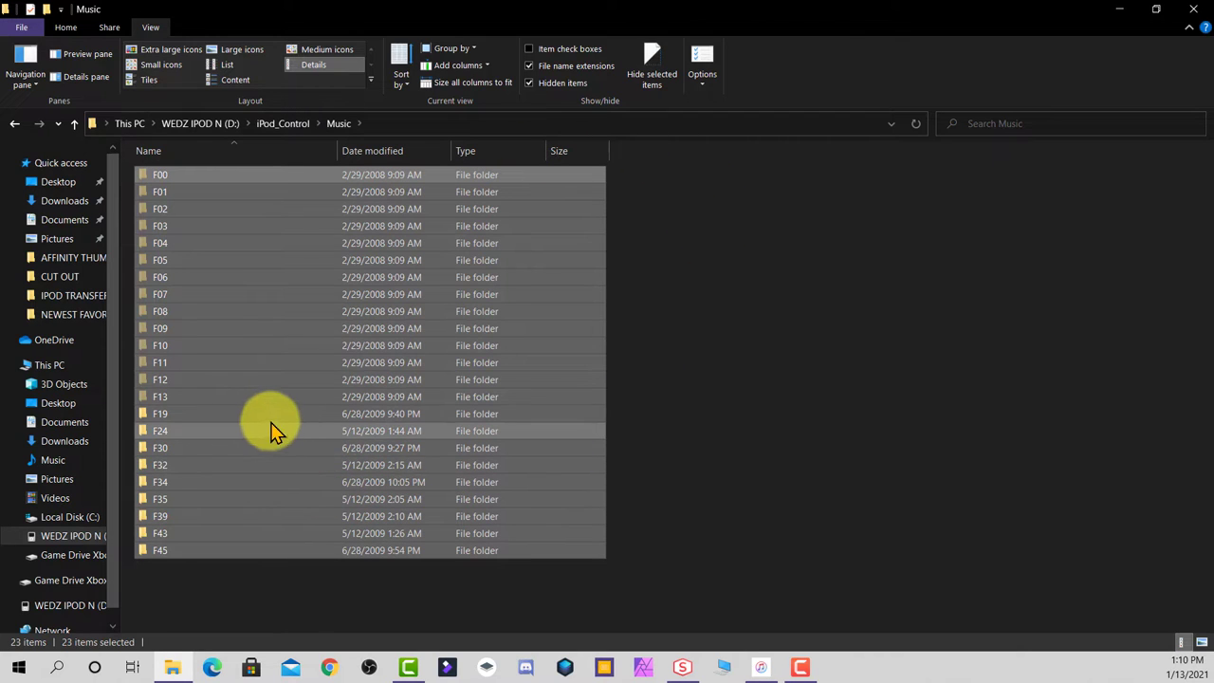
{"action": "right_click", "coordinate": [249, 408]}
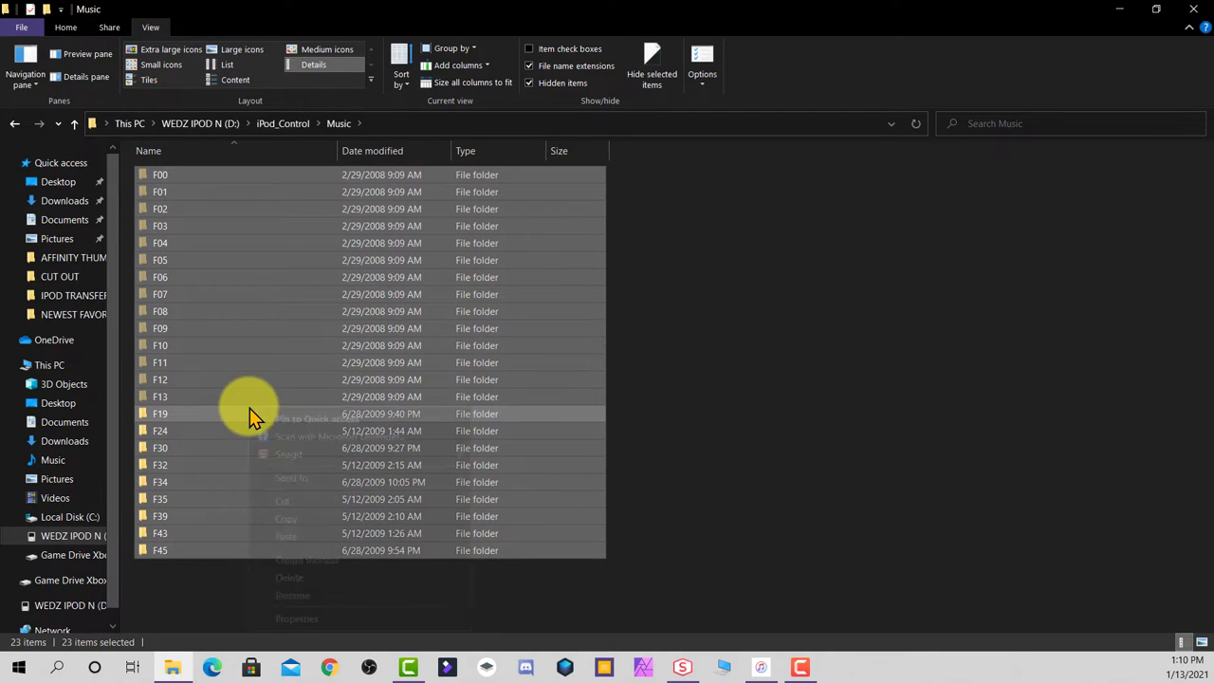
{"action": "left_click", "coordinate": [286, 519]}
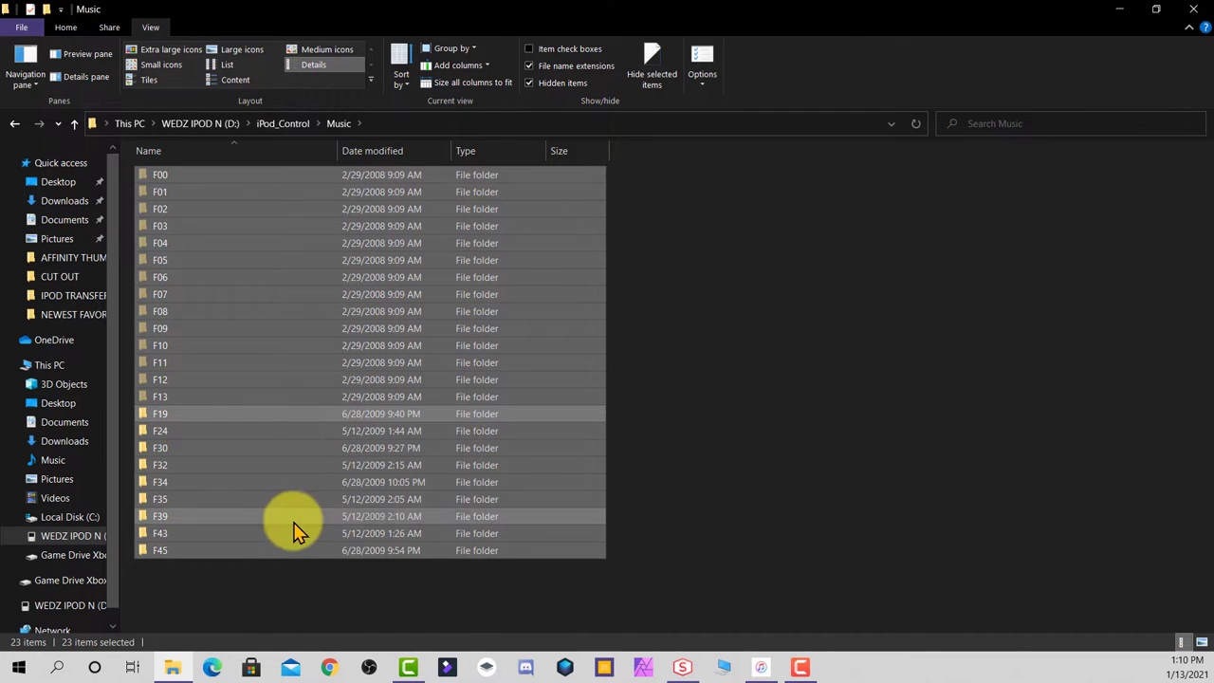
Step: Paste the copied music folders into the OLD IPOD TRANSFER folder on the desktop
{"action": "left_click", "coordinate": [1120, 12]}
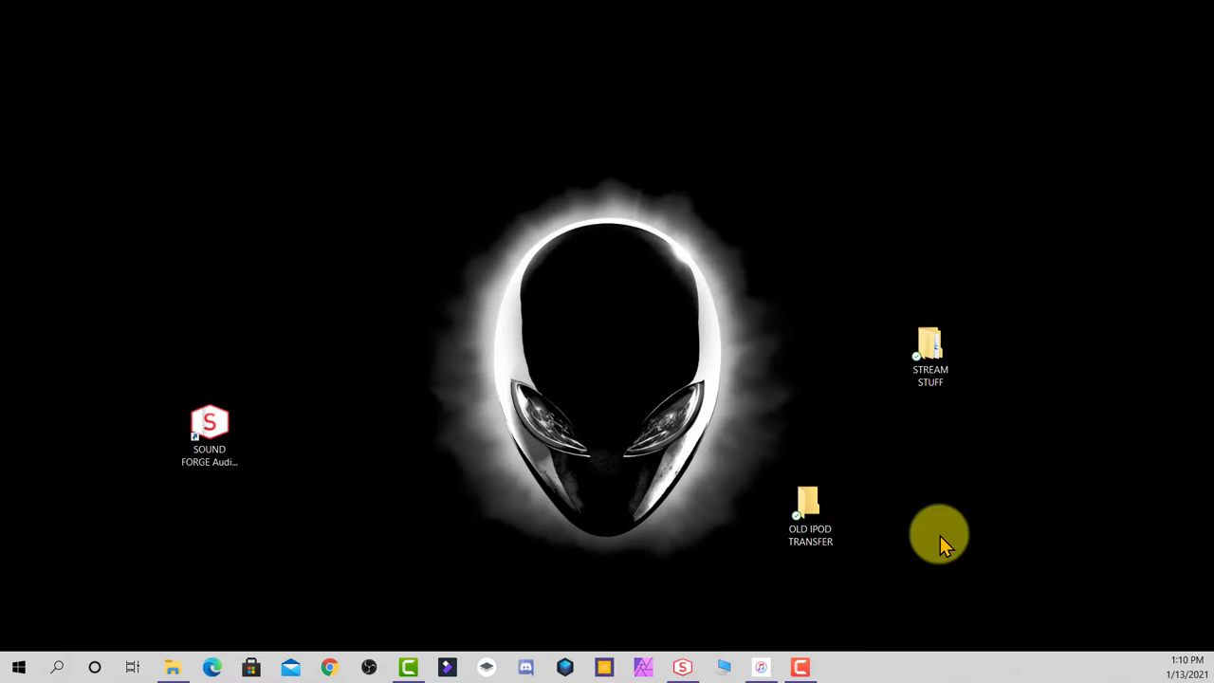
{"action": "double_click", "coordinate": [810, 503]}
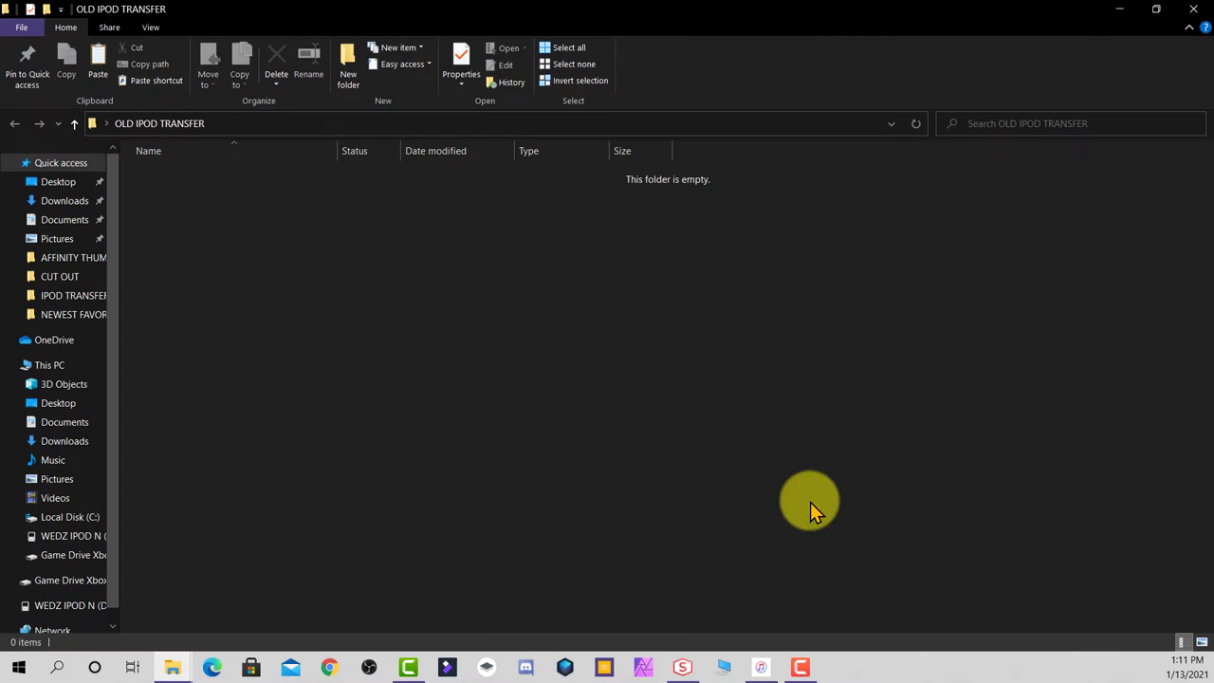
{"action": "right_click", "coordinate": [501, 327]}
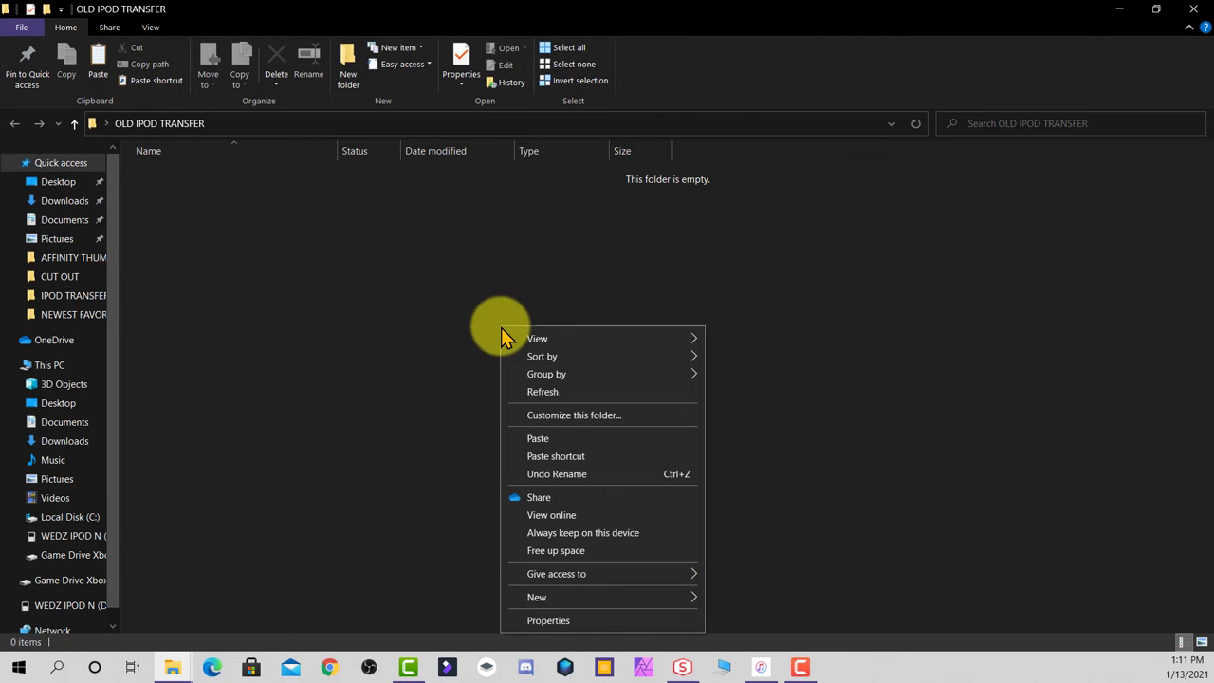
{"action": "left_click", "coordinate": [546, 441]}
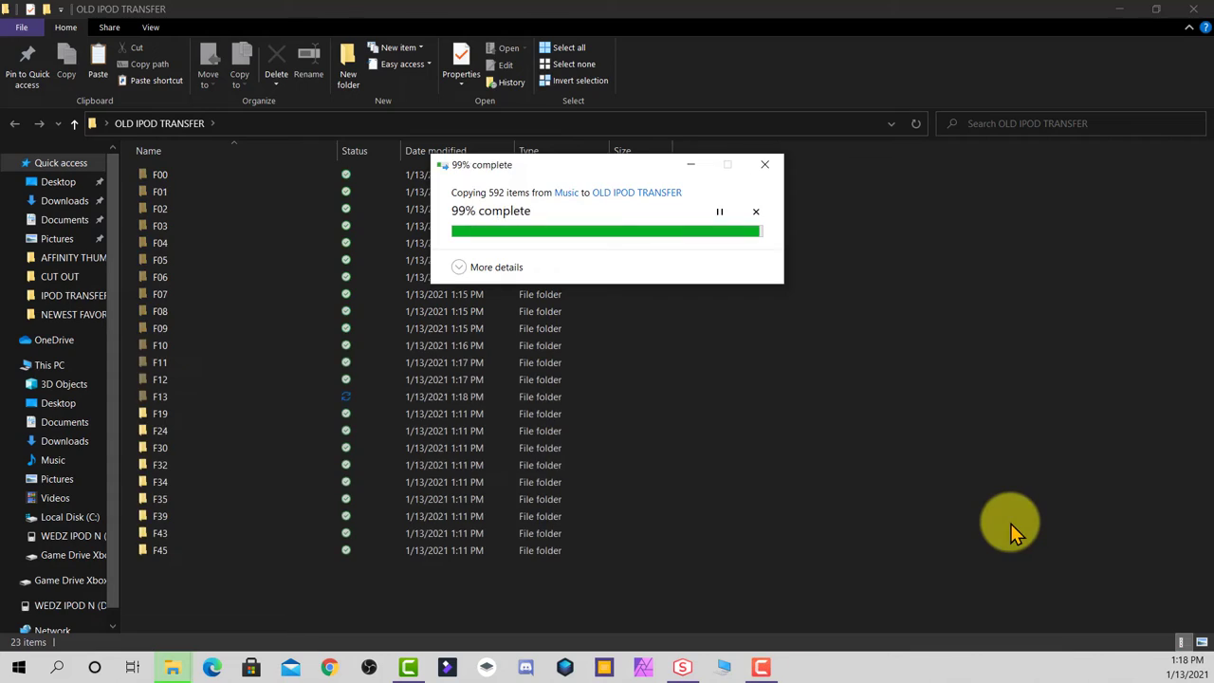
{"action": "key", "text": "ctrl+a"}
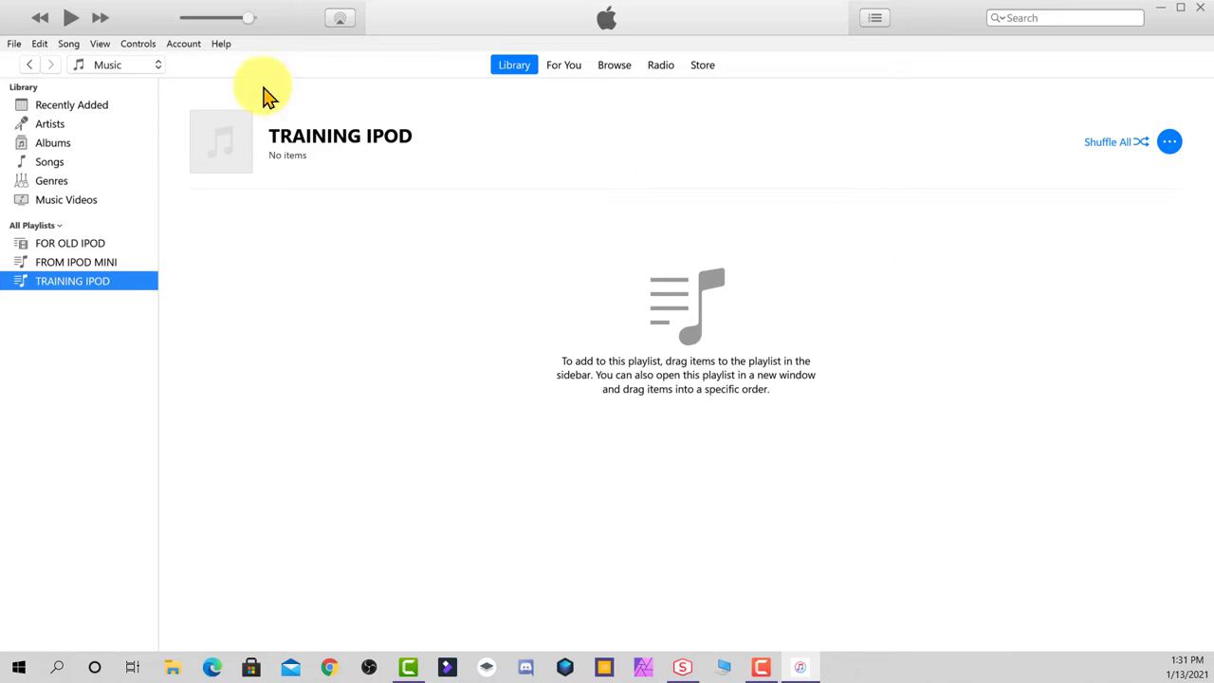
Step: Start adding files to the library and open the F00 folder inside the desktop's OLD IPOD TRANSFER folder
{"action": "left_click", "coordinate": [15, 44]}
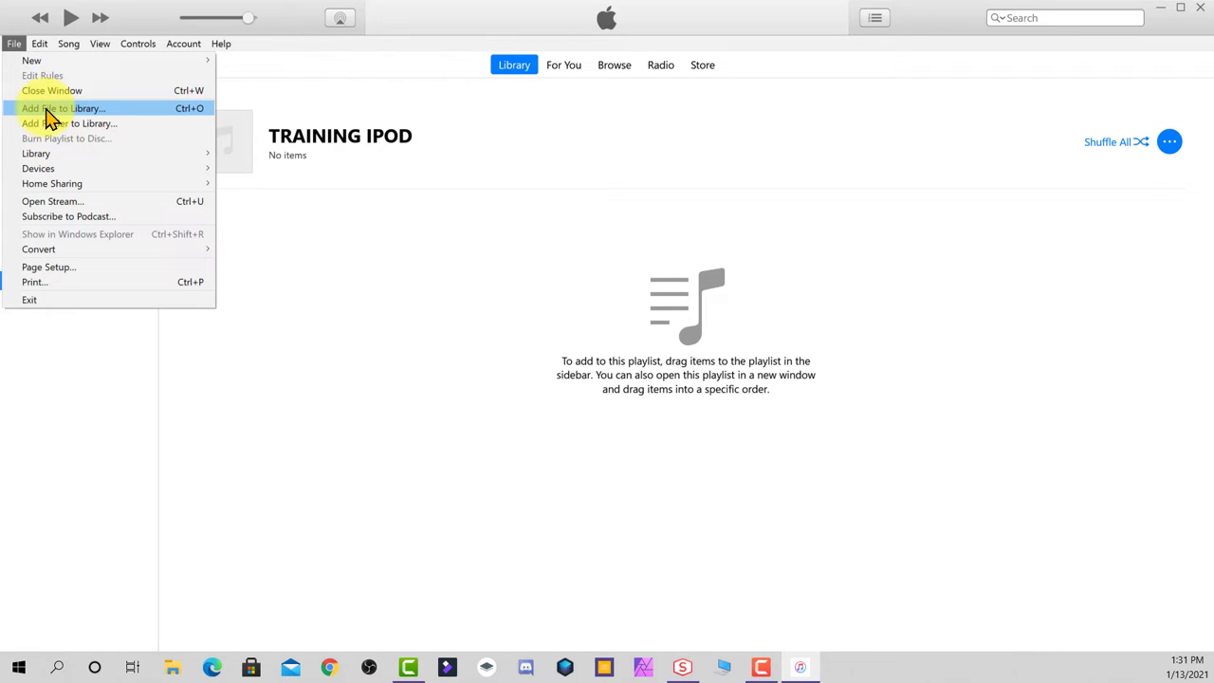
{"action": "left_click", "coordinate": [47, 112]}
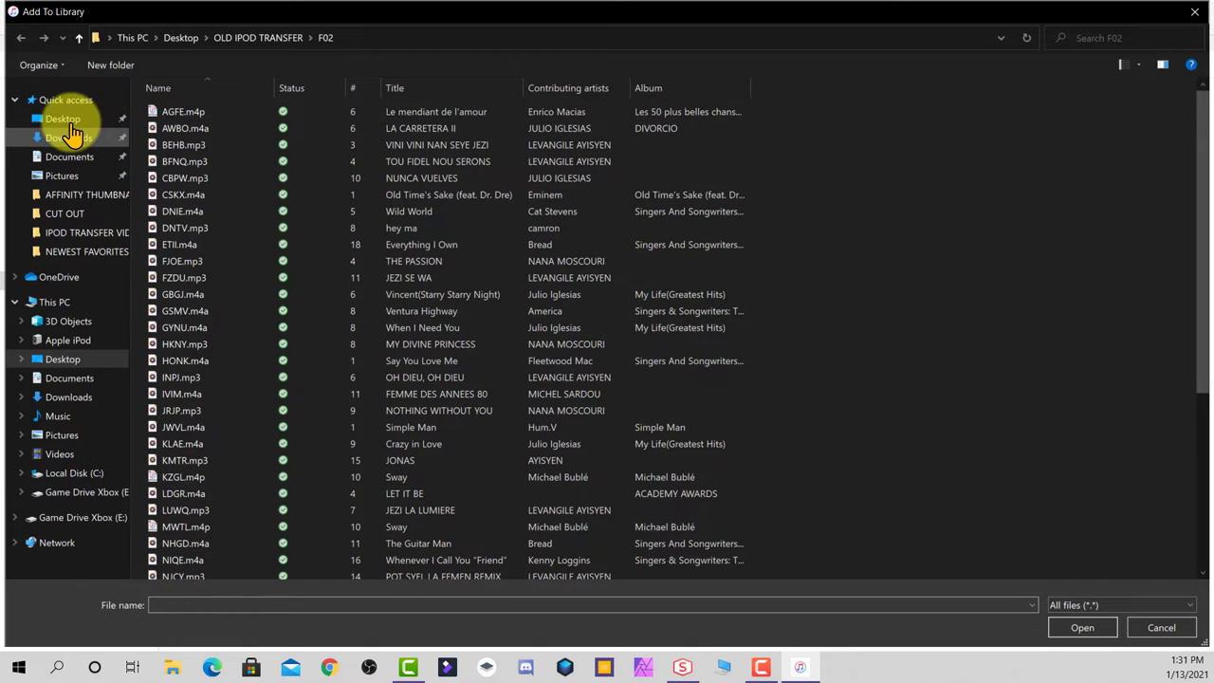
{"action": "left_click", "coordinate": [63, 122]}
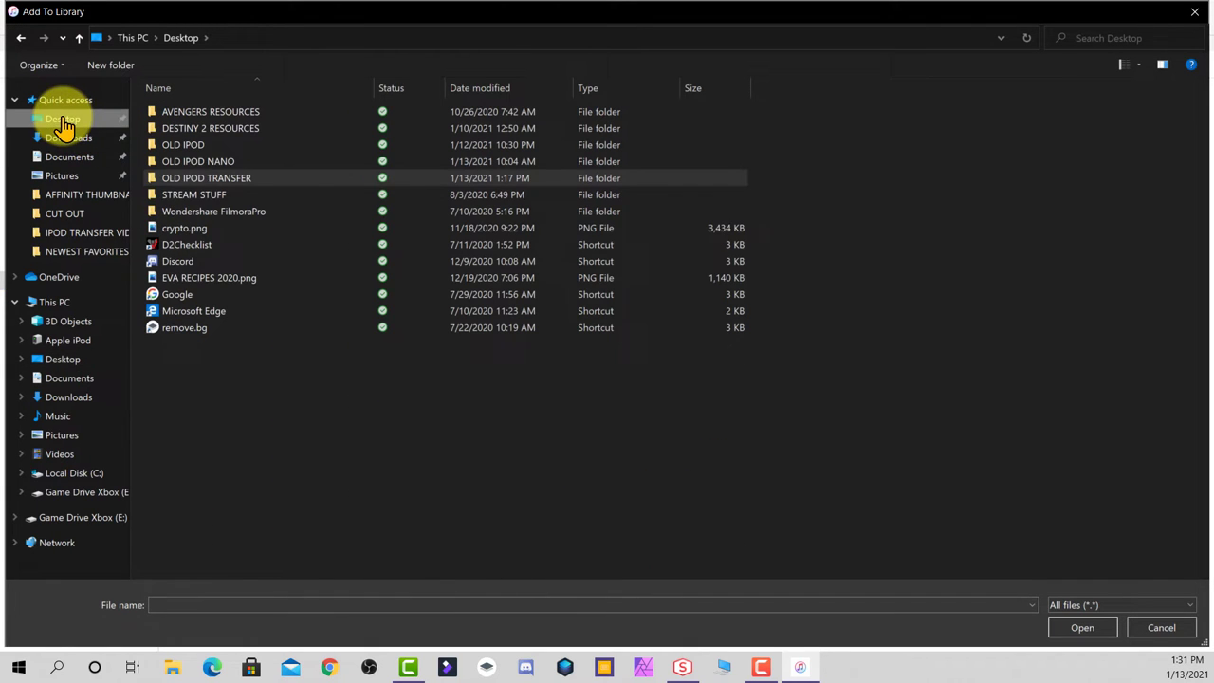
{"action": "double_click", "coordinate": [176, 183]}
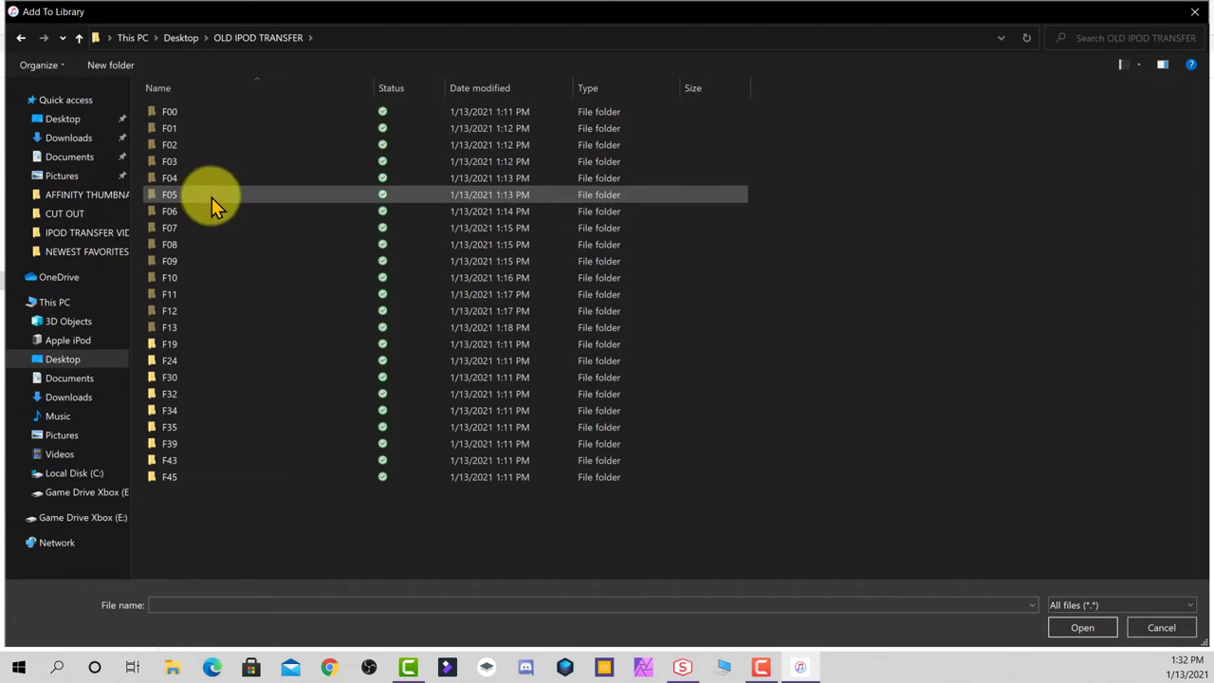
{"action": "double_click", "coordinate": [168, 111]}
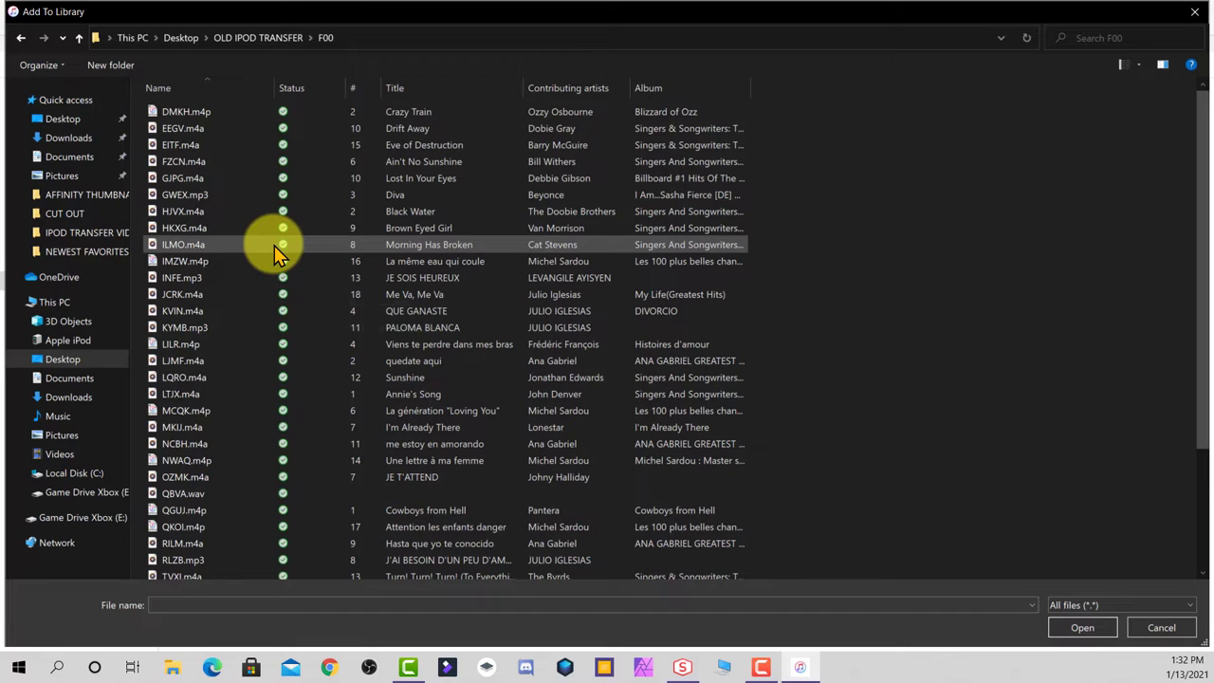
Step: Add all song files in the F00 folder to the library and show the library's song list
{"action": "left_click", "coordinate": [175, 113]}
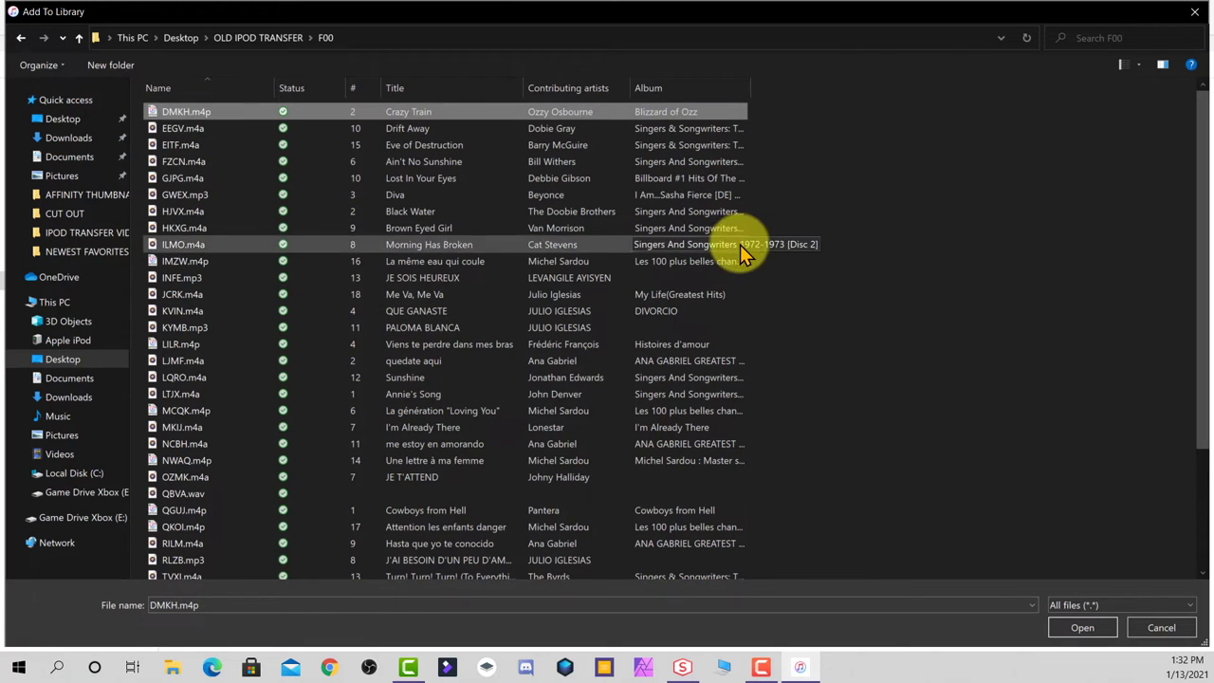
{"action": "scroll", "coordinate": [993, 351], "scroll_direction": "down", "scroll_amount": 3}
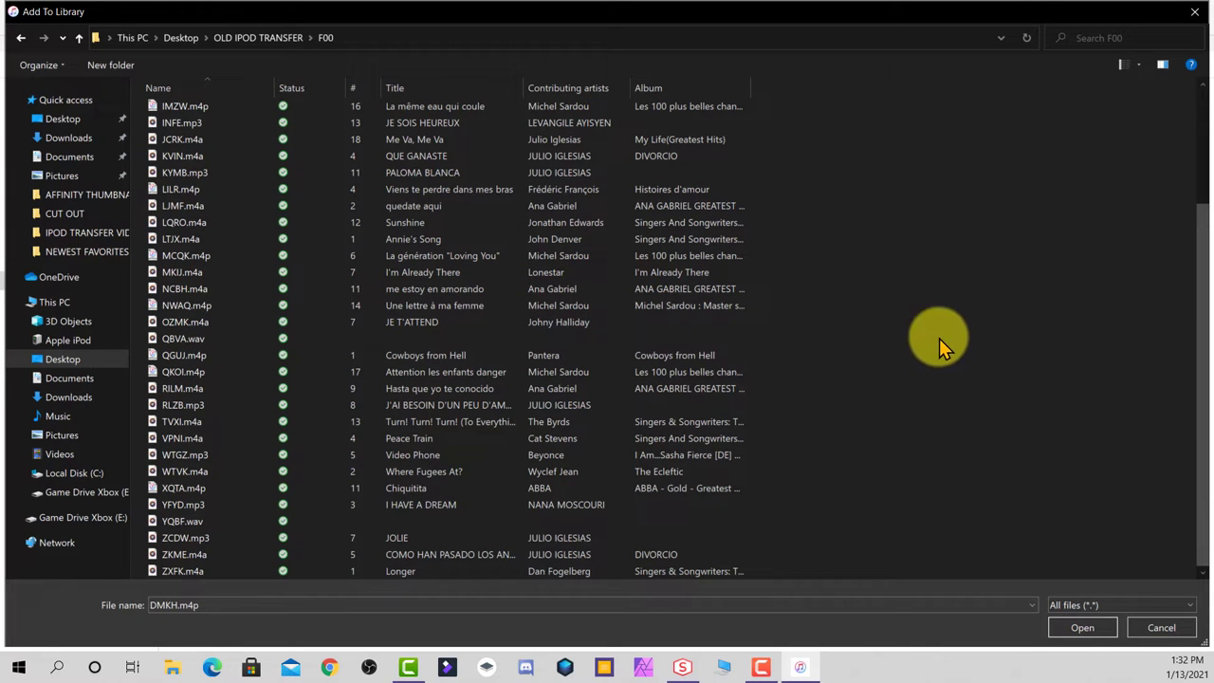
{"action": "left_click", "coordinate": [175, 569], "text": "shift"}
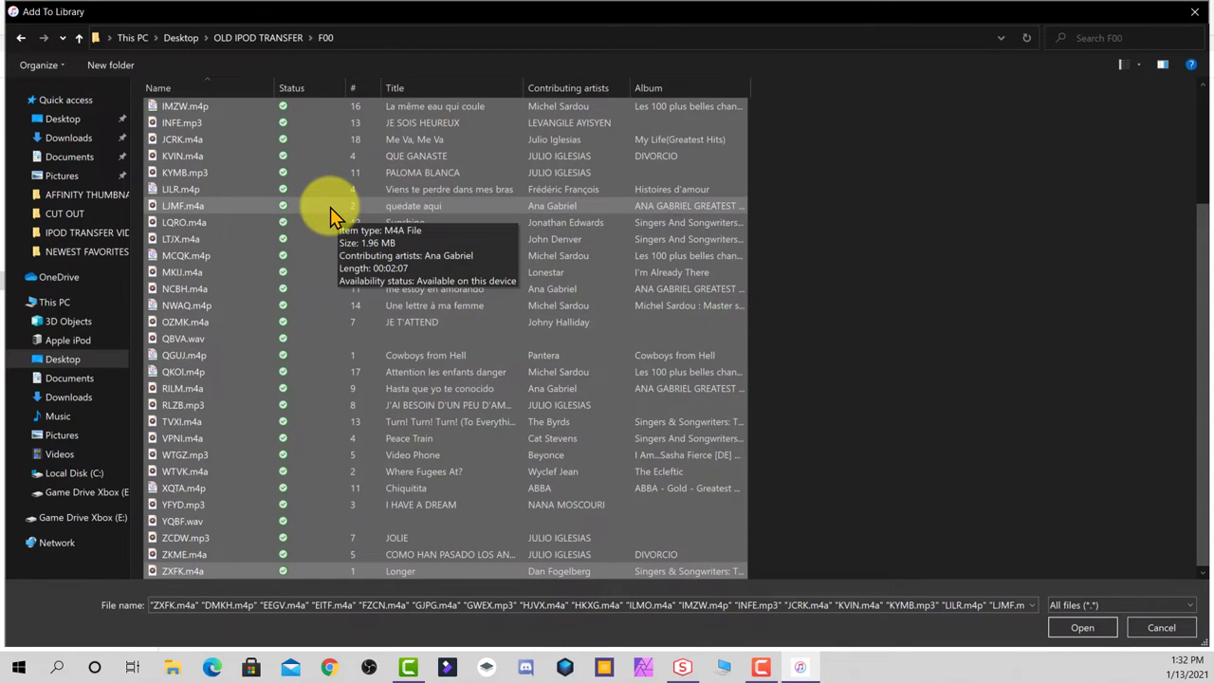
{"action": "left_click", "coordinate": [1077, 621]}
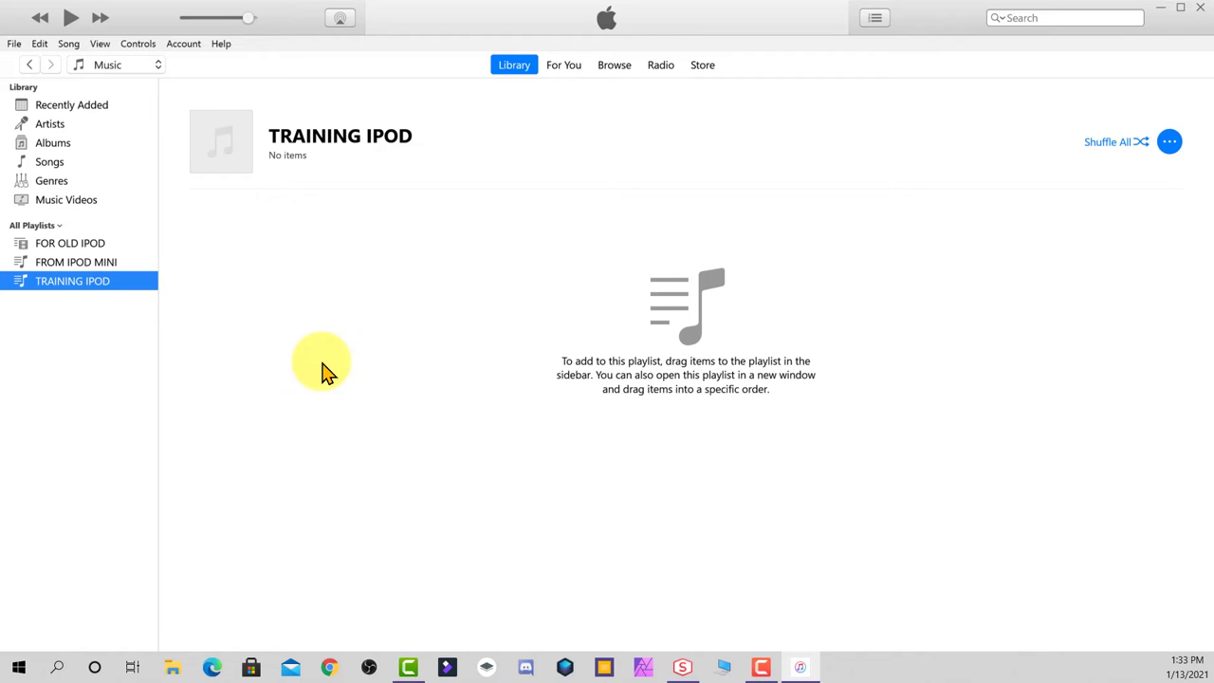
{"action": "left_click", "coordinate": [51, 166]}
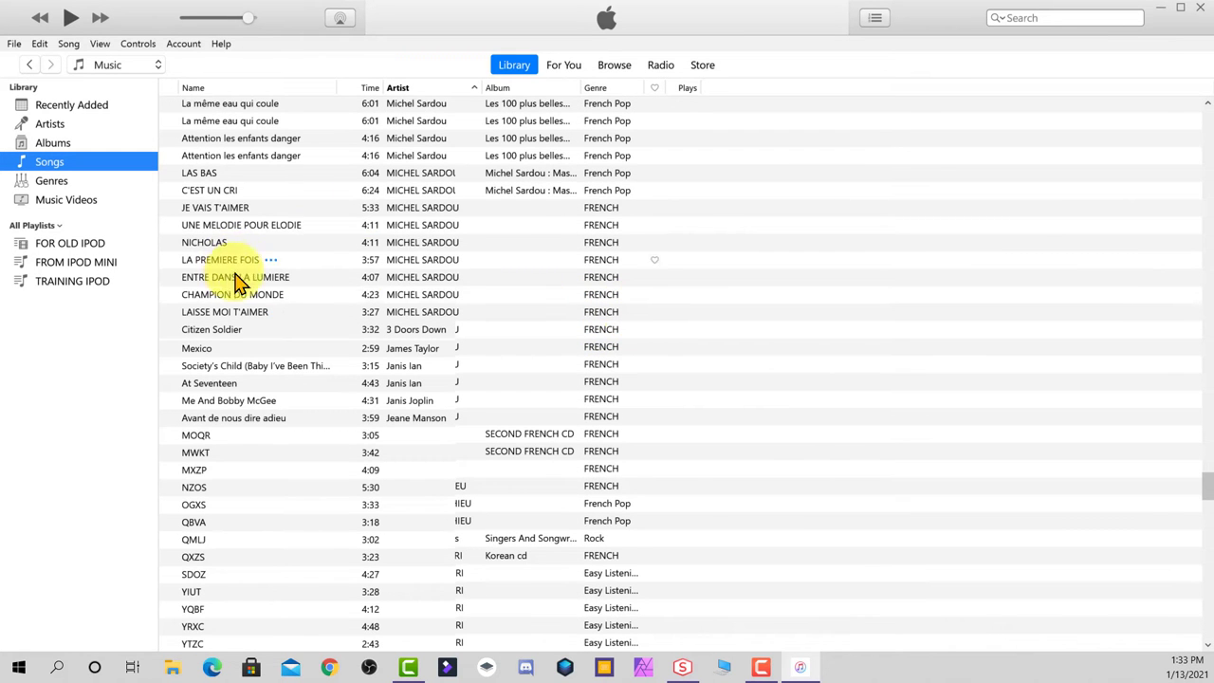
Step: Start adding more files to the library and select the F01 folder in the desktop's OLD IPOD TRANSFER folder
{"action": "left_click", "coordinate": [14, 45]}
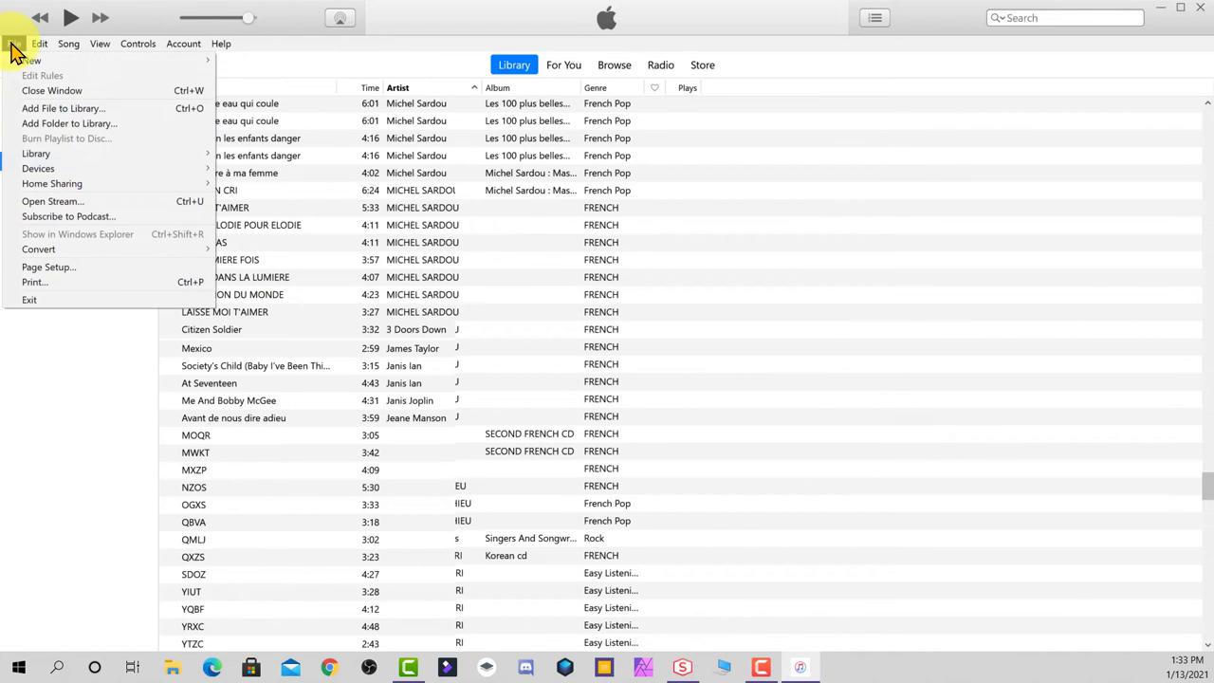
{"action": "left_click", "coordinate": [33, 108]}
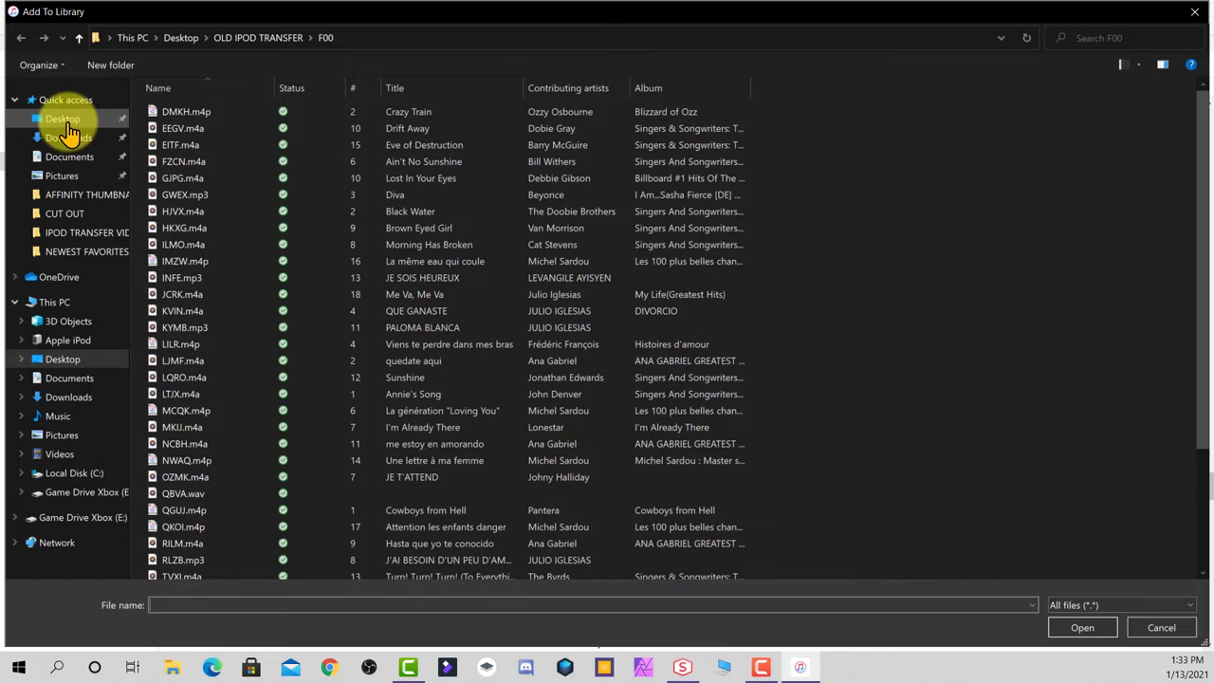
{"action": "left_click", "coordinate": [62, 121]}
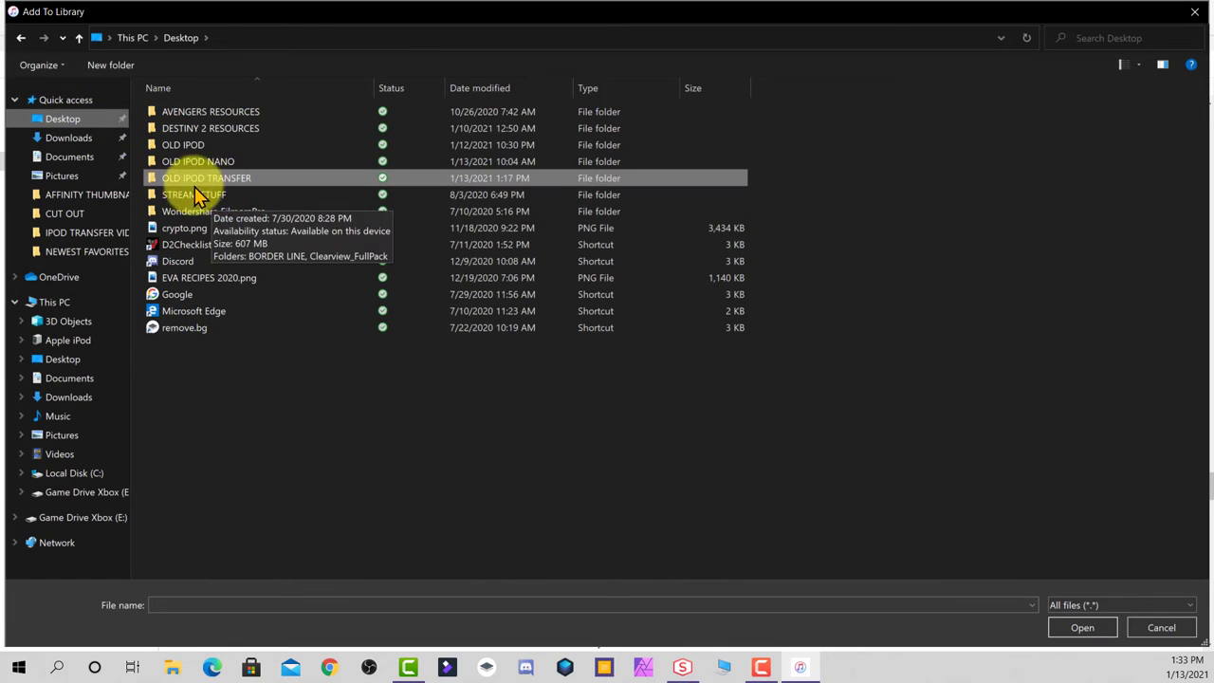
{"action": "double_click", "coordinate": [182, 179]}
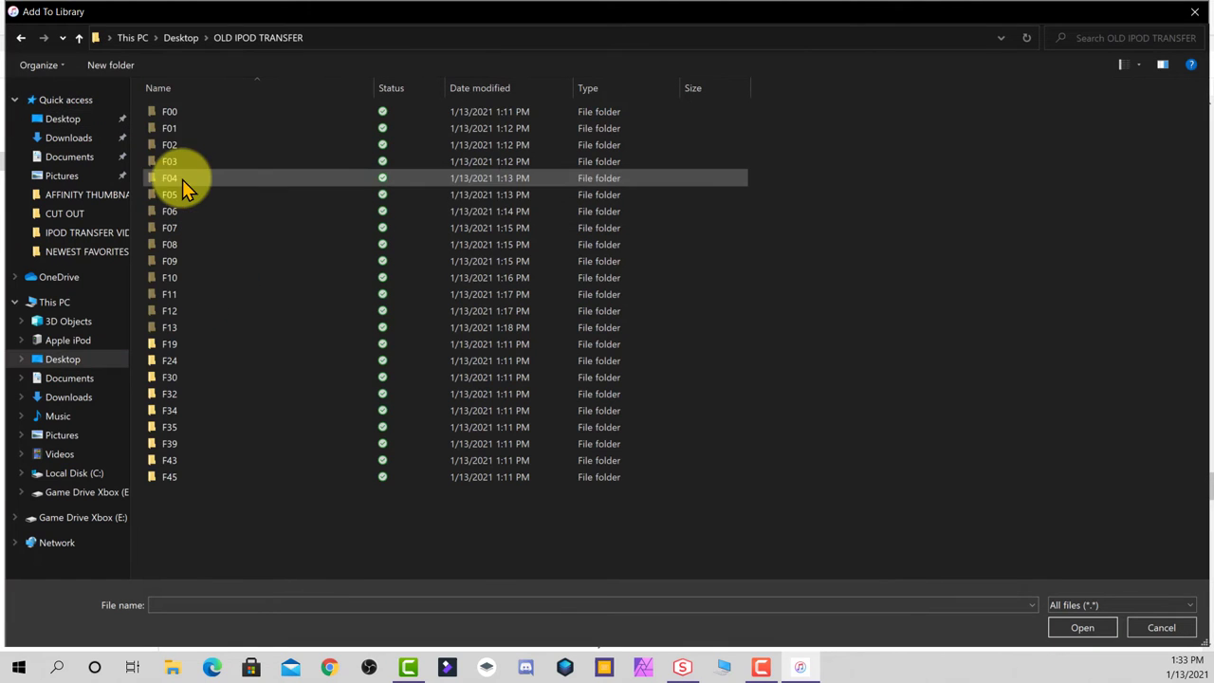
{"action": "left_click", "coordinate": [165, 130]}
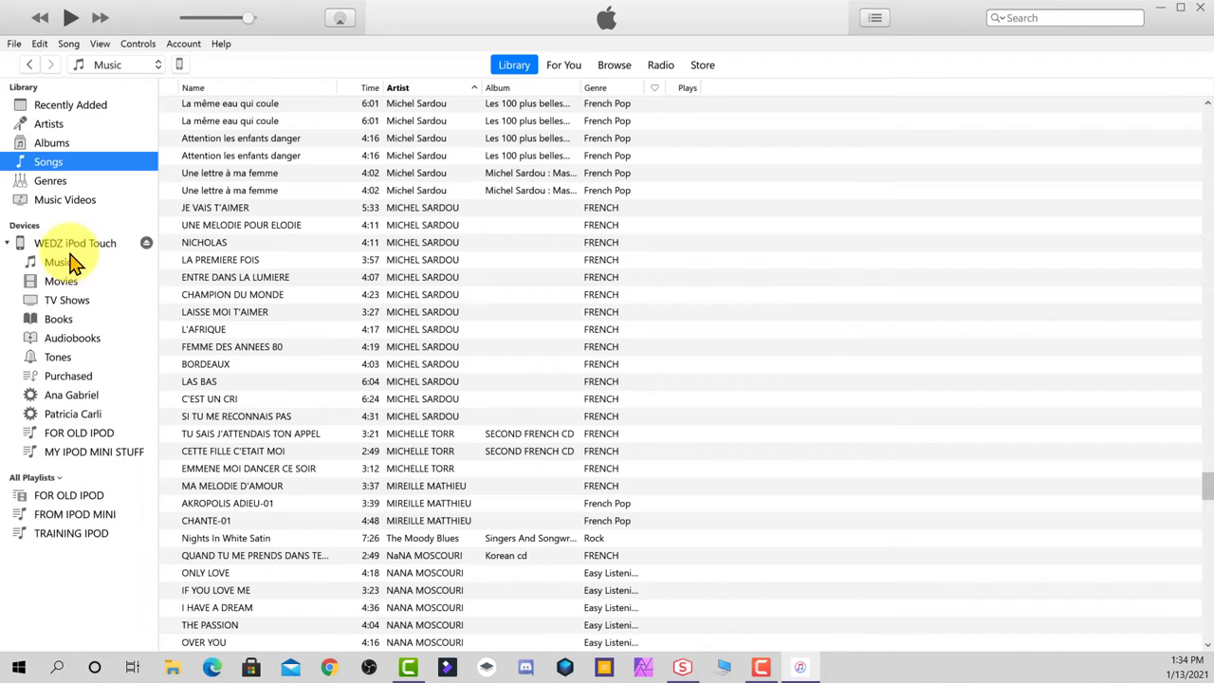
Step: Collapse and re-expand the connected iPod Touch's contents in the device list
{"action": "mouse_move", "coordinate": [87, 251]}
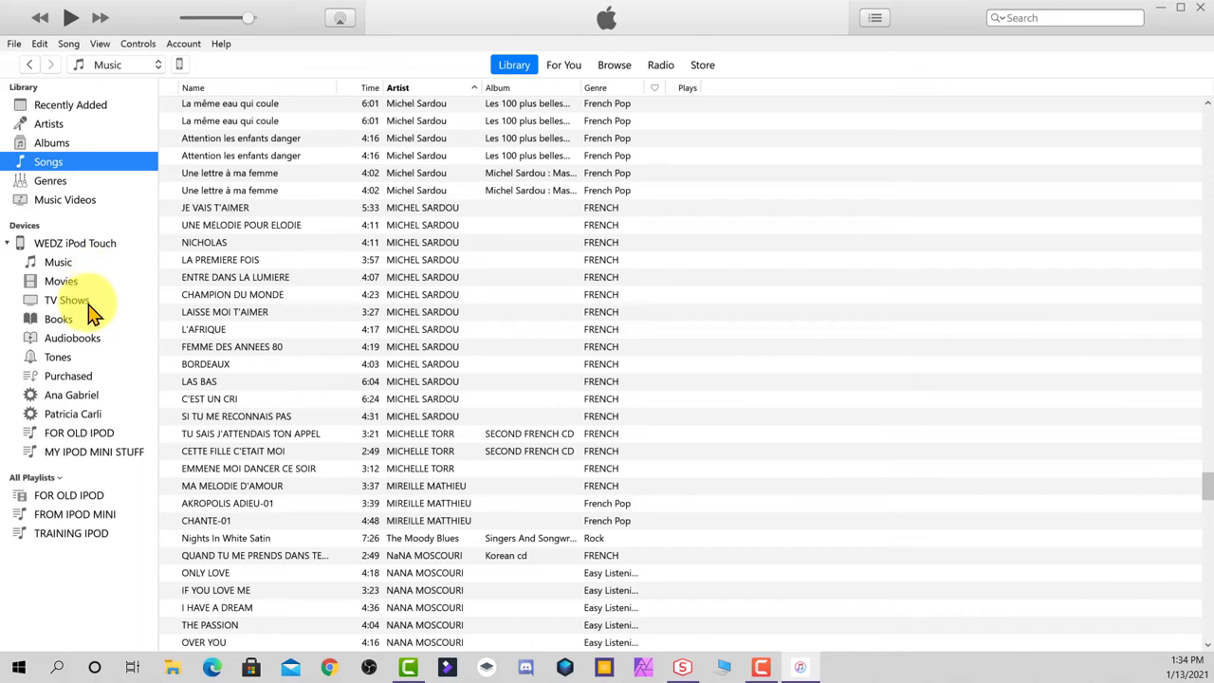
{"action": "double_click", "coordinate": [61, 246]}
{"action": "double_click", "coordinate": [66, 247]}
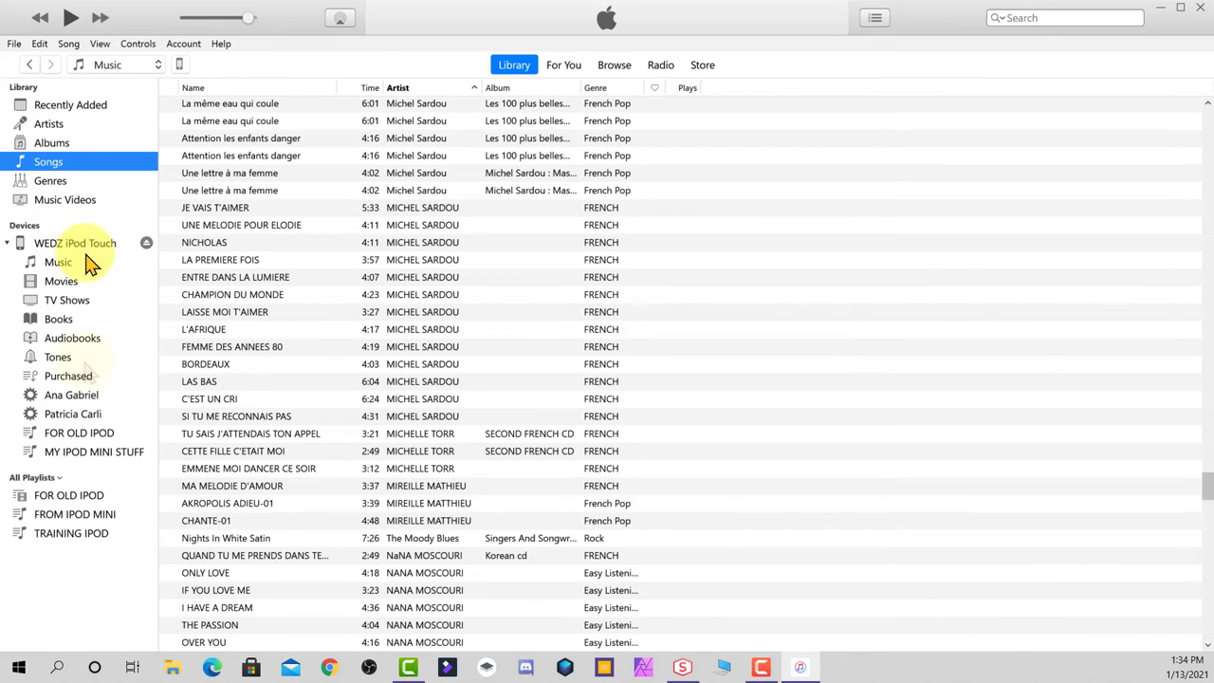
{"action": "double_click", "coordinate": [59, 247]}
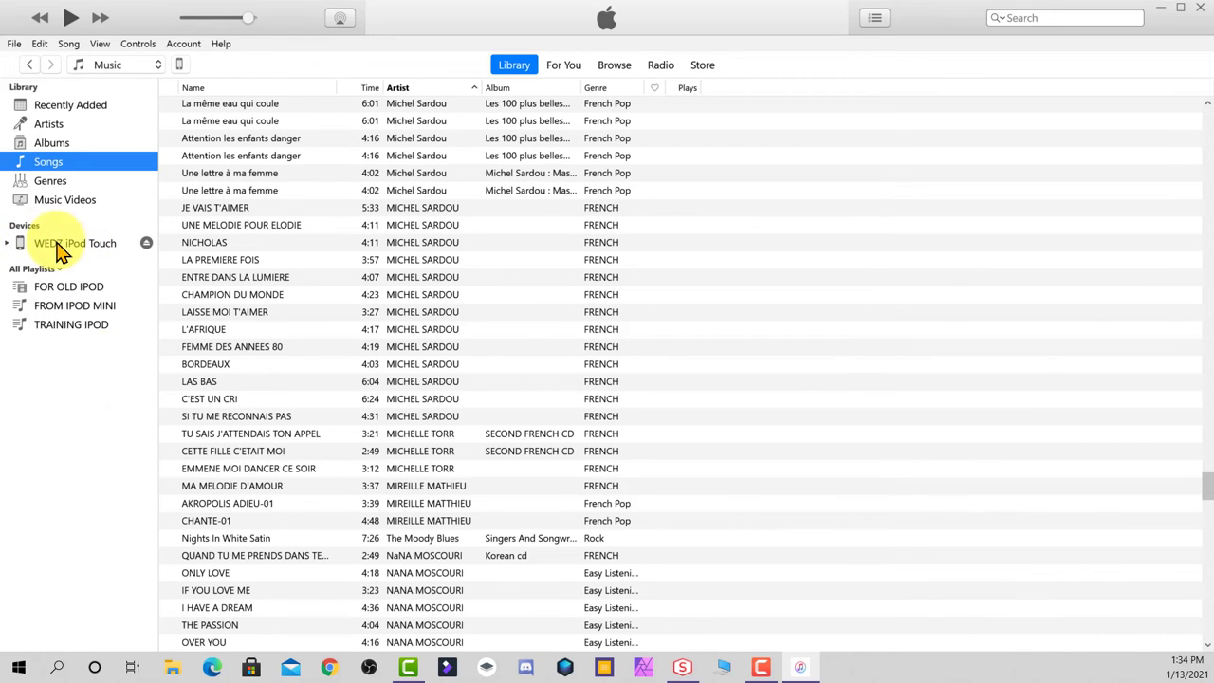
{"action": "double_click", "coordinate": [65, 246]}
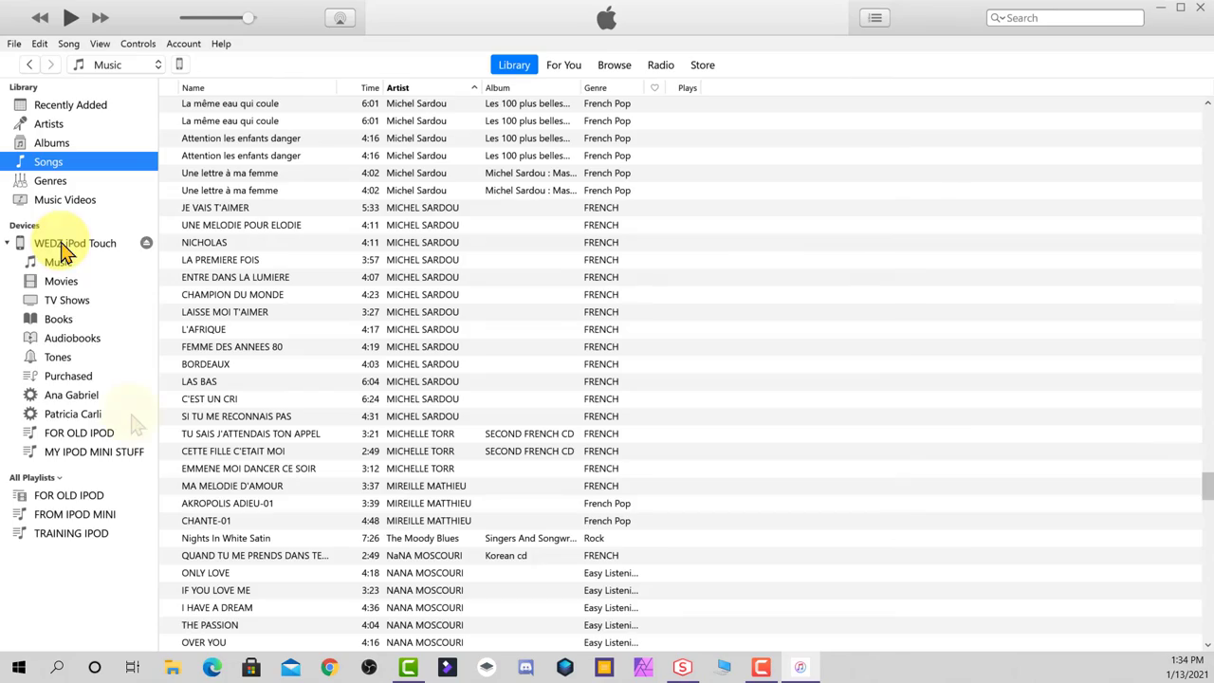